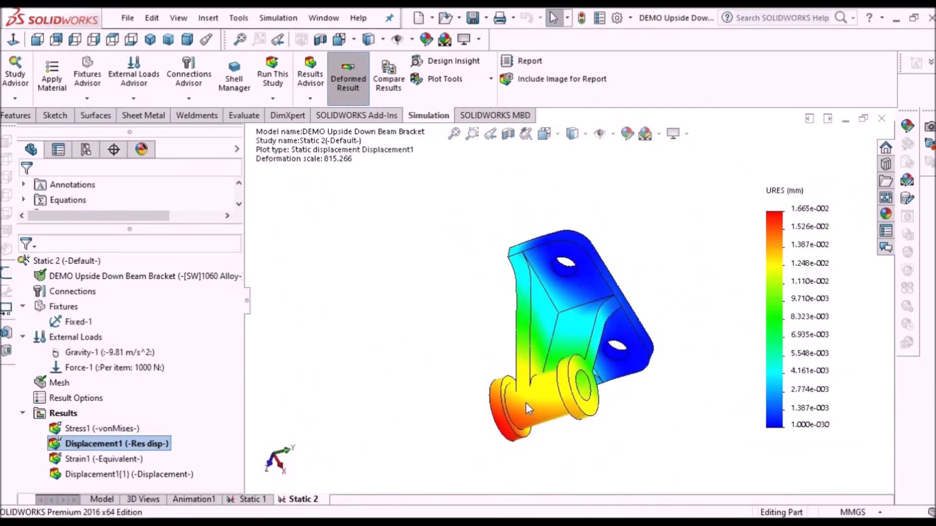
{"action": "middle_click_drag", "start_coordinate": [526, 403], "coordinate": [599, 448]}
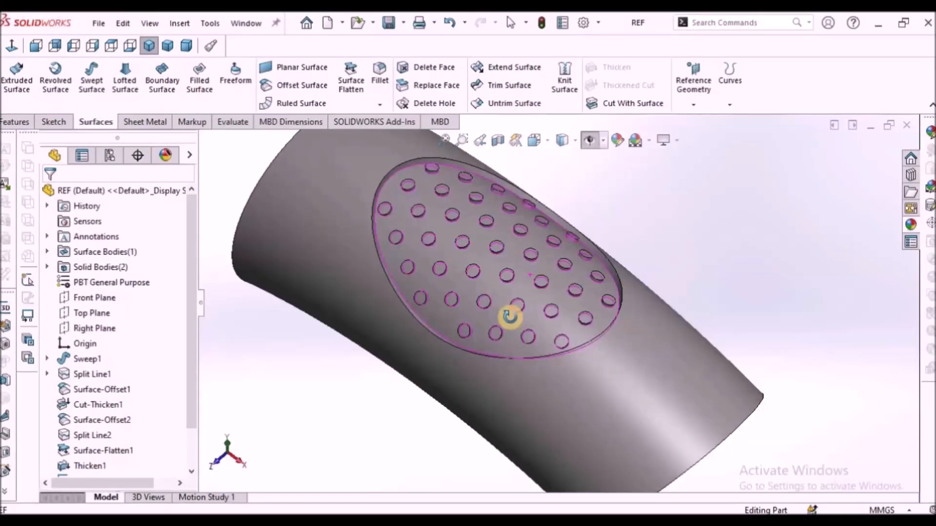
{"action": "middle_click_drag", "start_coordinate": [510, 313], "coordinate": [623, 313]}
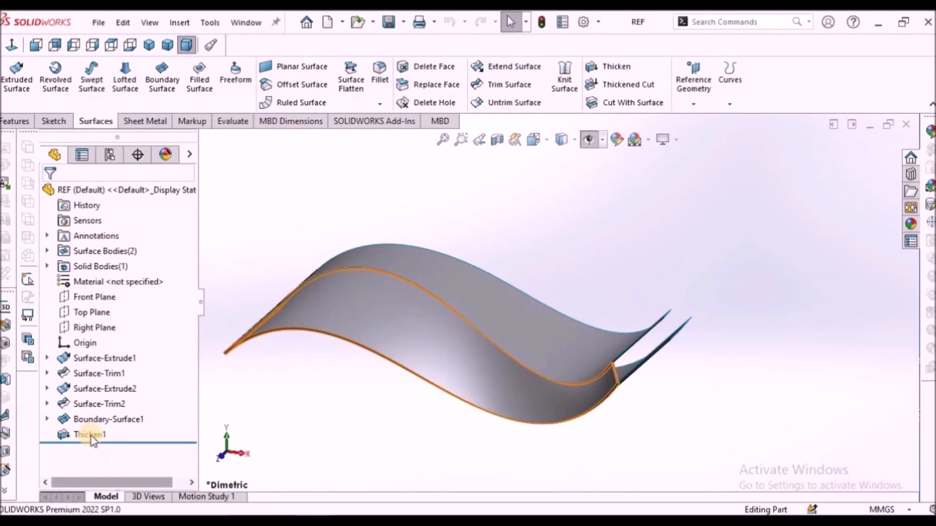
{"action": "right_click", "coordinate": [79, 434]}
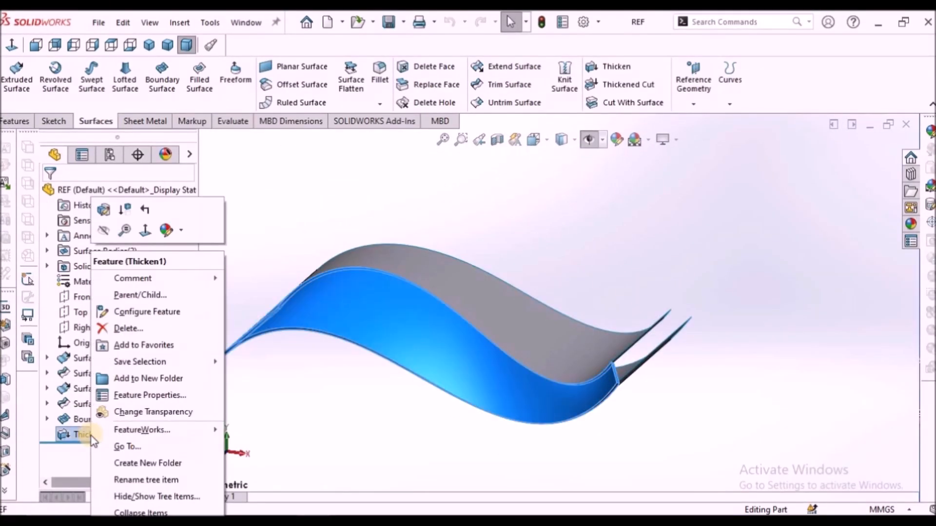
{"action": "left_click", "coordinate": [104, 236]}
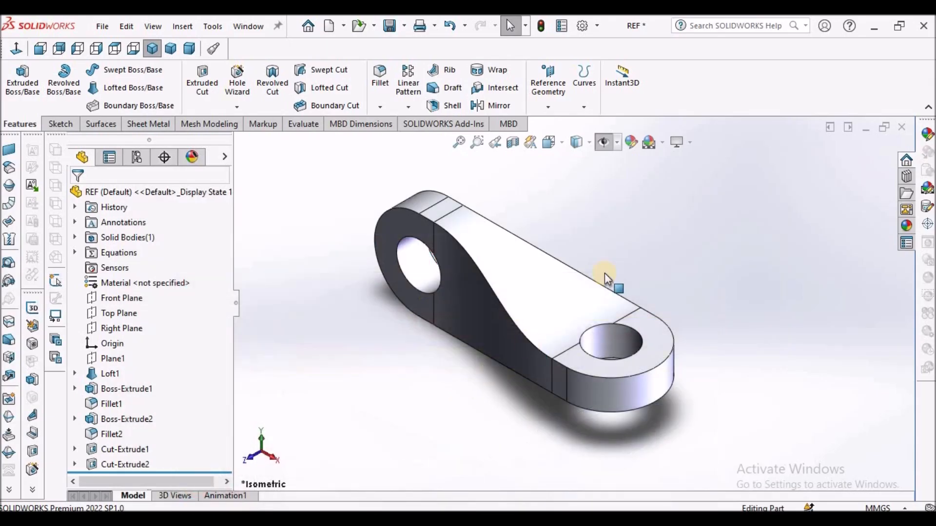
Examine the finished reference link from several angles, including its curved lofted web and the two perpendicular eye ends
{"action": "scroll", "coordinate": [605, 271], "scroll_direction": "down", "scroll_amount": 3}
{"action": "key", "text": "ctrl+8"}
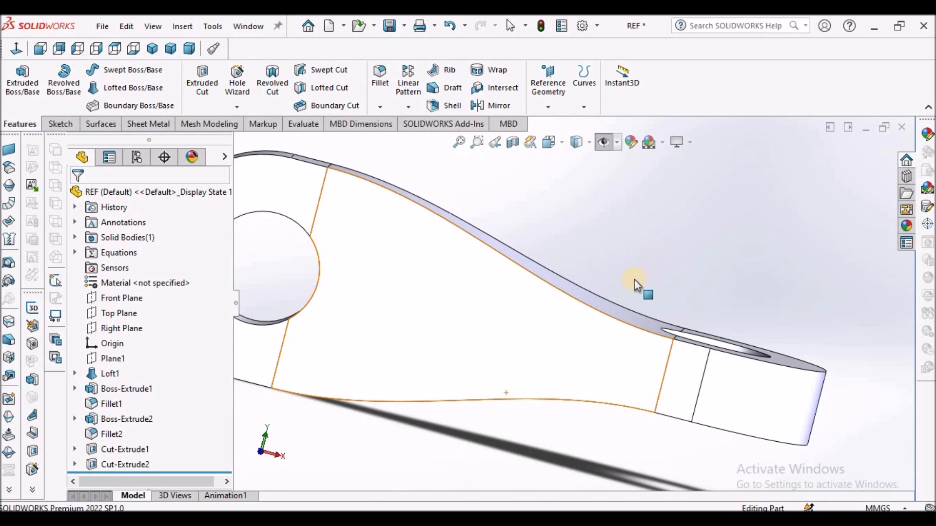
{"action": "scroll", "coordinate": [631, 277], "scroll_direction": "up", "scroll_amount": 5}
{"action": "middle_click_drag", "start_coordinate": [627, 277], "coordinate": [596, 292]}
{"action": "scroll", "coordinate": [585, 291], "scroll_direction": "down", "scroll_amount": 7}
{"action": "middle_click_drag", "start_coordinate": [556, 316], "coordinate": [445, 330]}
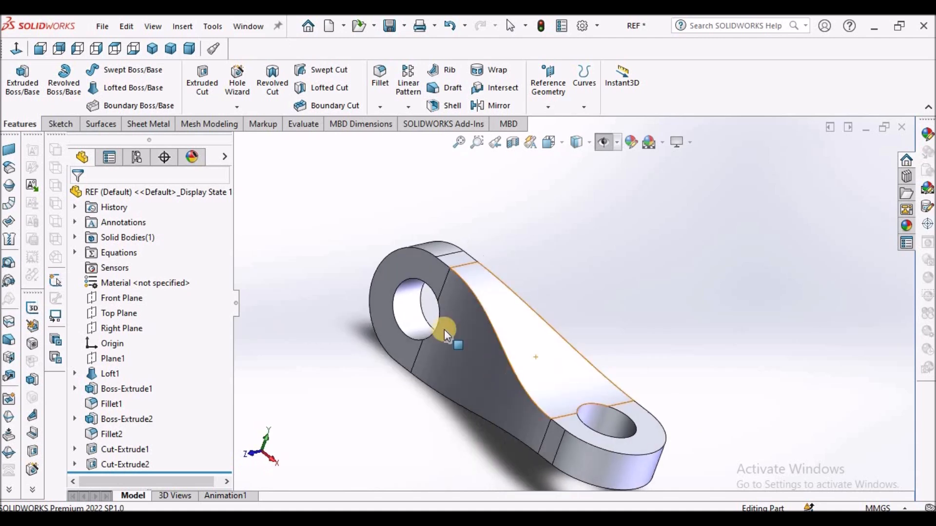
Switch to the empty Demo part and create a reference plane offset 100 mm from the Right Plane
{"action": "left_click", "coordinate": [197, 54]}
{"action": "left_click", "coordinate": [248, 25]}
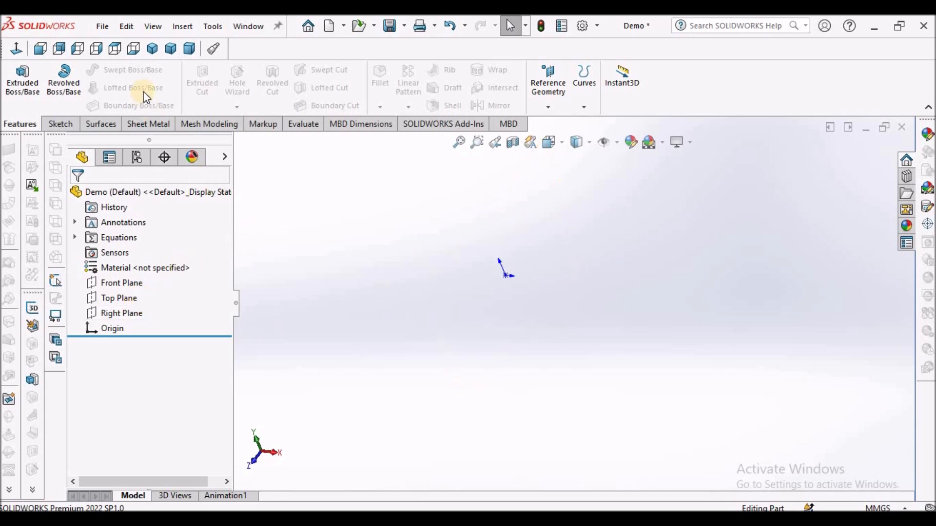
{"action": "left_click", "coordinate": [170, 49]}
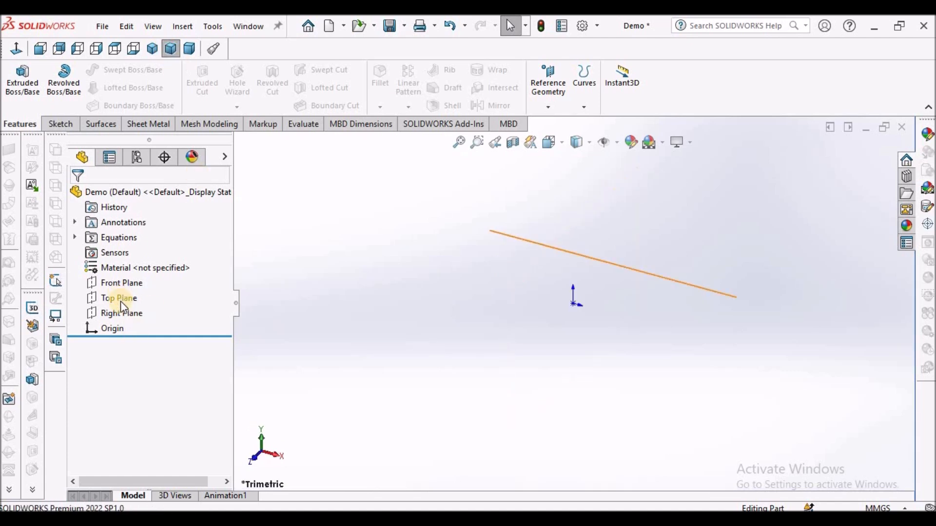
{"action": "left_click", "coordinate": [122, 314]}
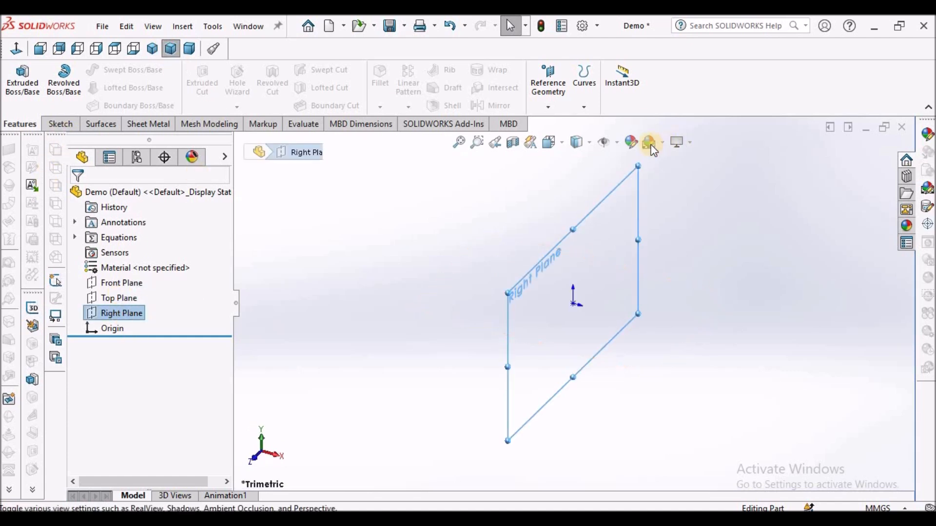
{"action": "left_click", "coordinate": [548, 108]}
{"action": "left_click", "coordinate": [556, 121]}
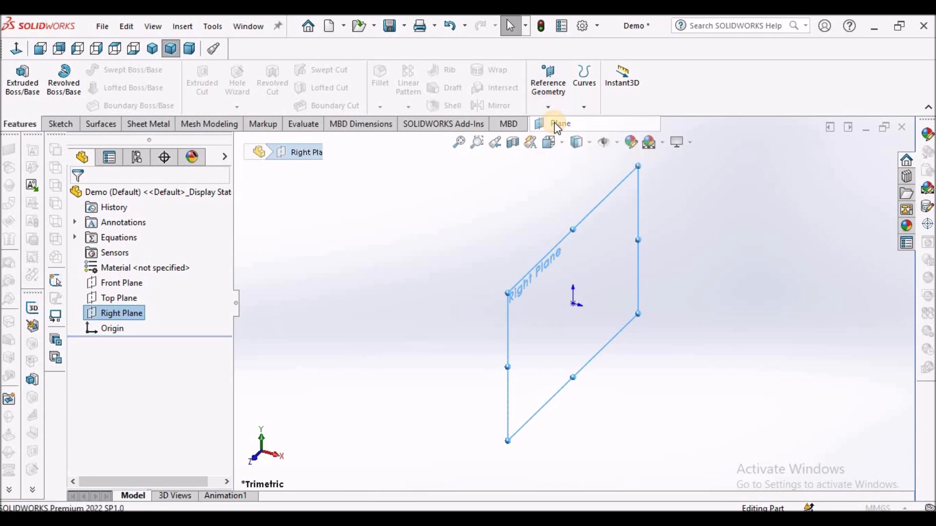
{"action": "scroll", "coordinate": [678, 291], "scroll_direction": "up", "scroll_amount": 3}
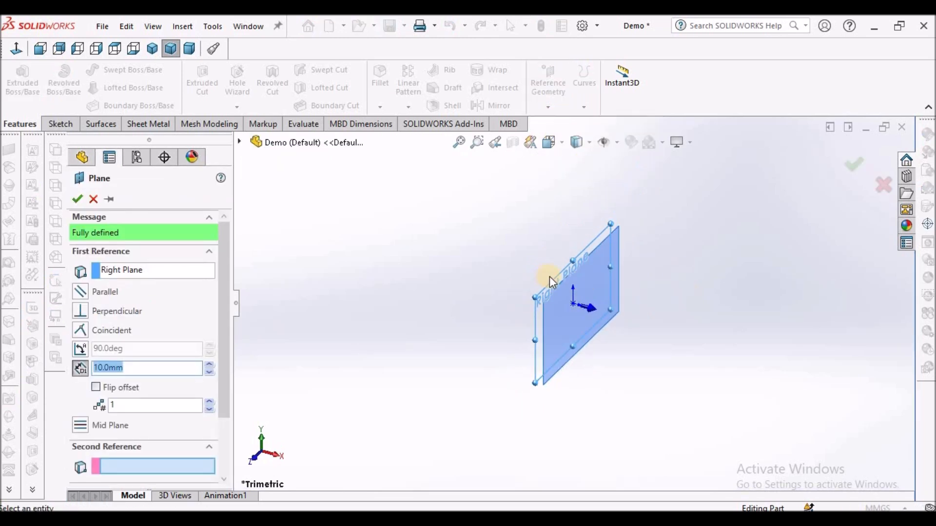
{"action": "scroll", "coordinate": [548, 277], "scroll_direction": "down", "scroll_amount": 1}
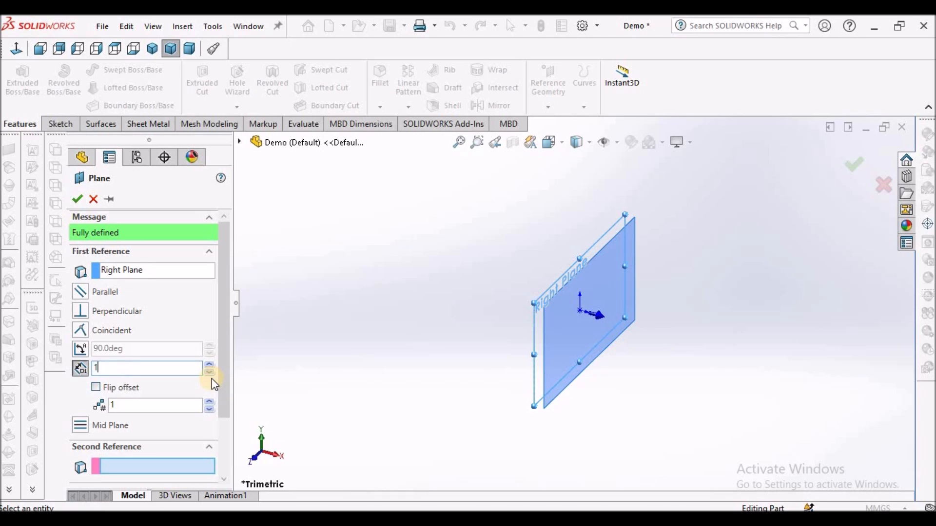
{"action": "key", "text": "Return"}
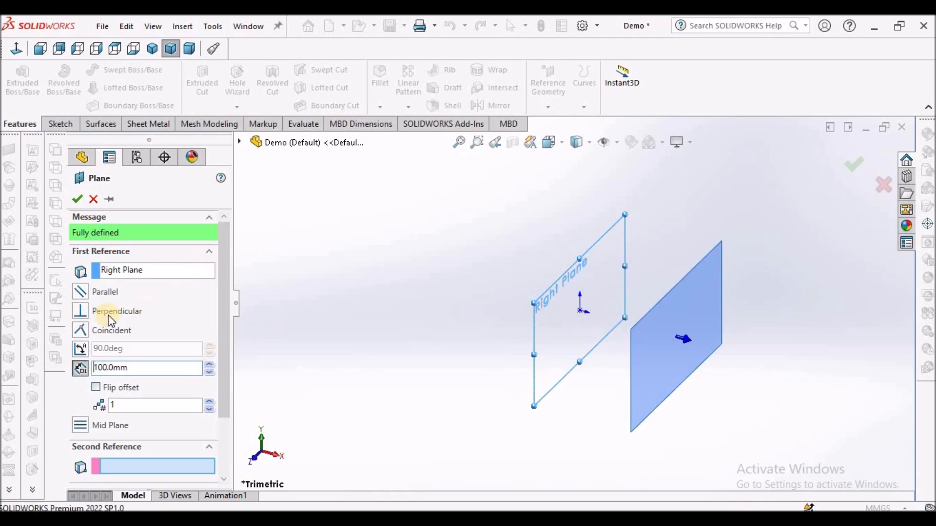
{"action": "left_click", "coordinate": [81, 199]}
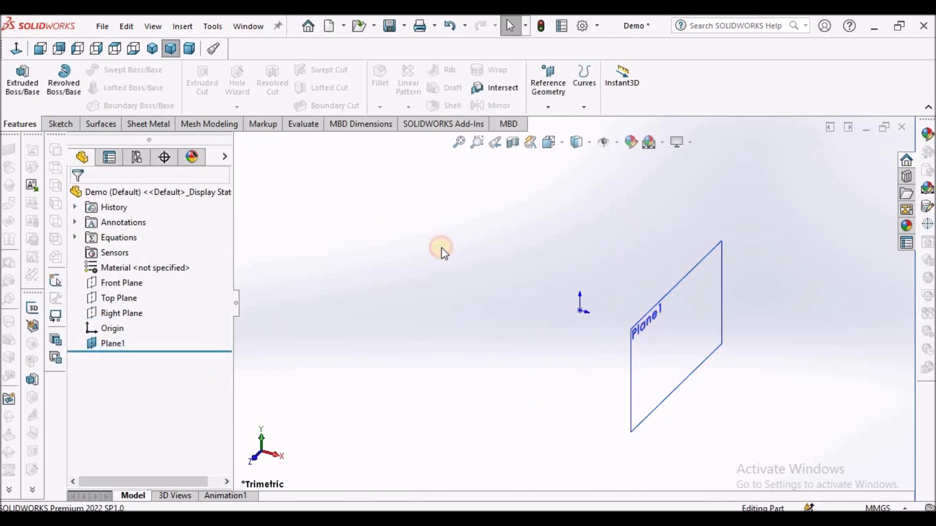
Make the Right Plane visible alongside the new offset plane
{"action": "scroll", "coordinate": [755, 358], "scroll_direction": "down", "scroll_amount": 2}
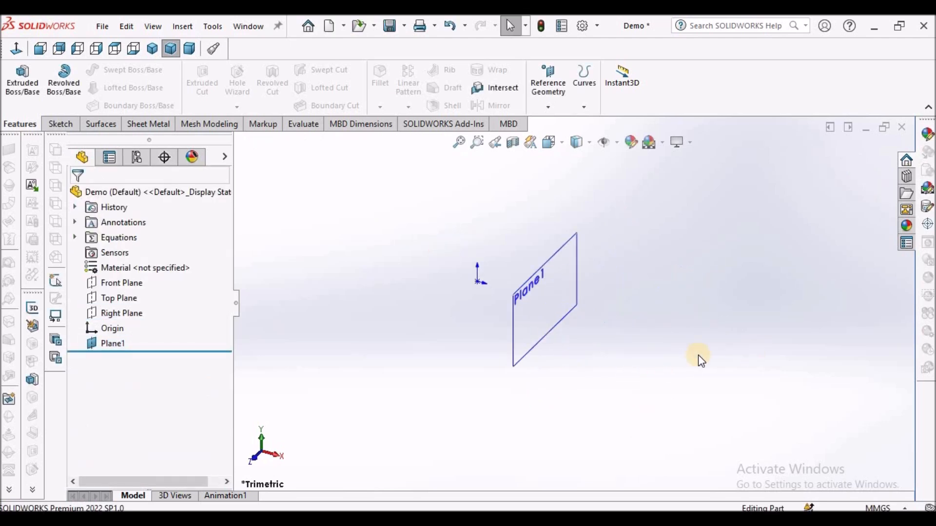
{"action": "right_click", "coordinate": [119, 315]}
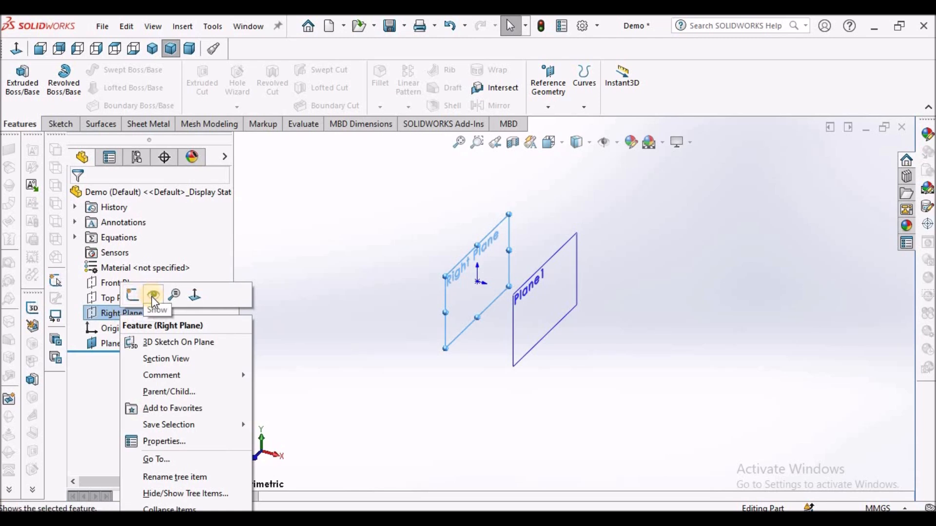
{"action": "left_click", "coordinate": [154, 295]}
{"action": "left_click", "coordinate": [308, 286]}
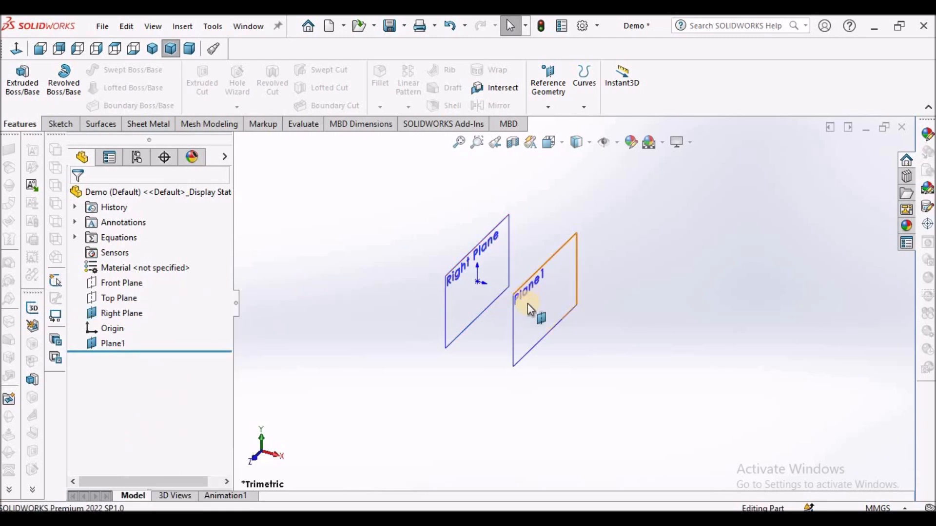
Sketch an upright center rectangle about 74 mm tall on the Right Plane, centred on the origin
{"action": "scroll", "coordinate": [528, 303], "scroll_direction": "down", "scroll_amount": 3}
{"action": "key", "text": "z"}
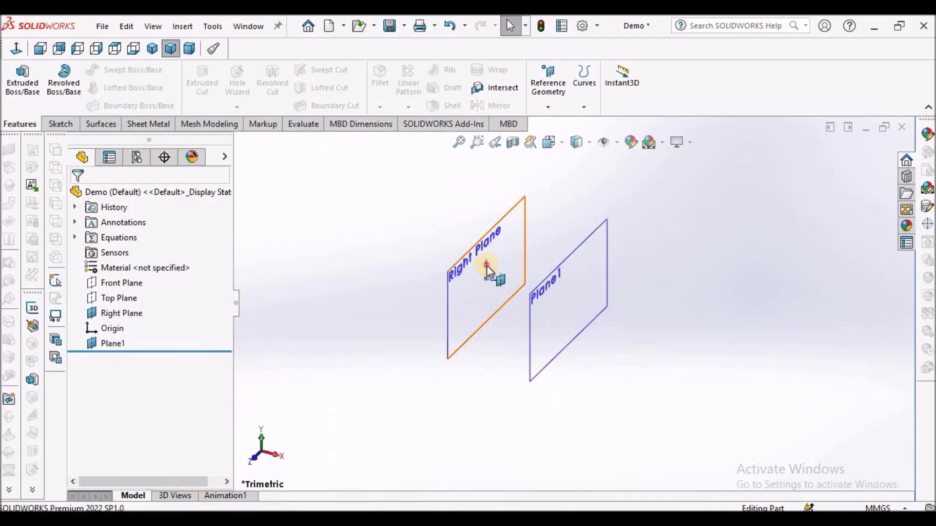
{"action": "left_click", "coordinate": [487, 265]}
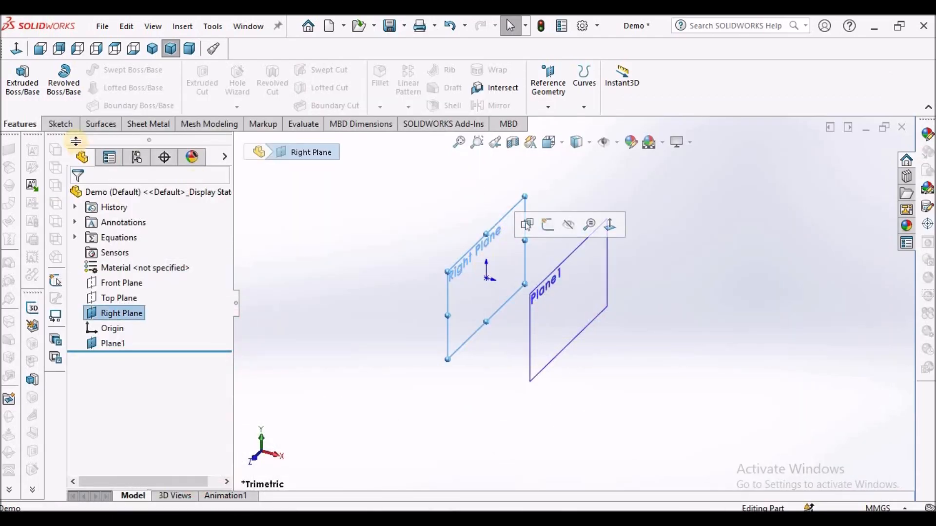
{"action": "left_click", "coordinate": [61, 124]}
{"action": "left_click", "coordinate": [88, 87]}
{"action": "left_click", "coordinate": [573, 303]}
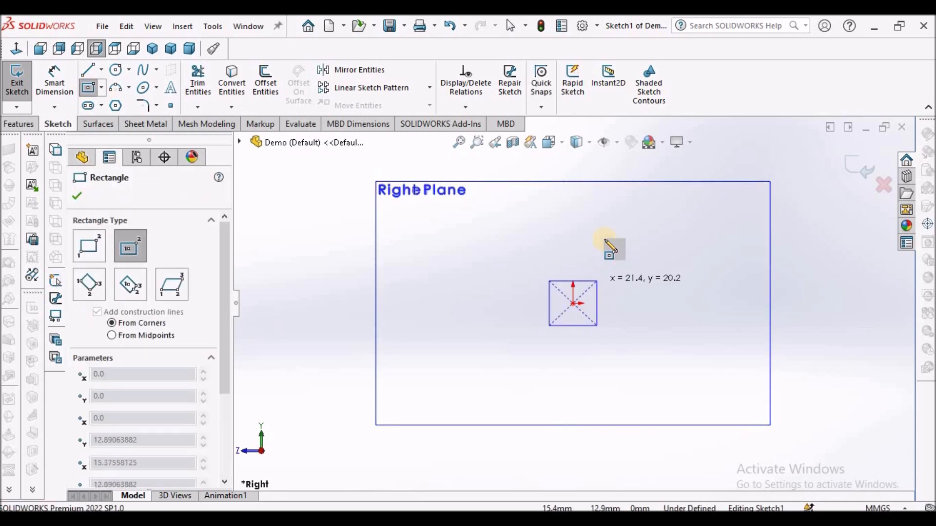
{"action": "left_click", "coordinate": [600, 222]}
{"action": "right_click", "coordinate": [322, 225]}
{"action": "left_click", "coordinate": [345, 231]}
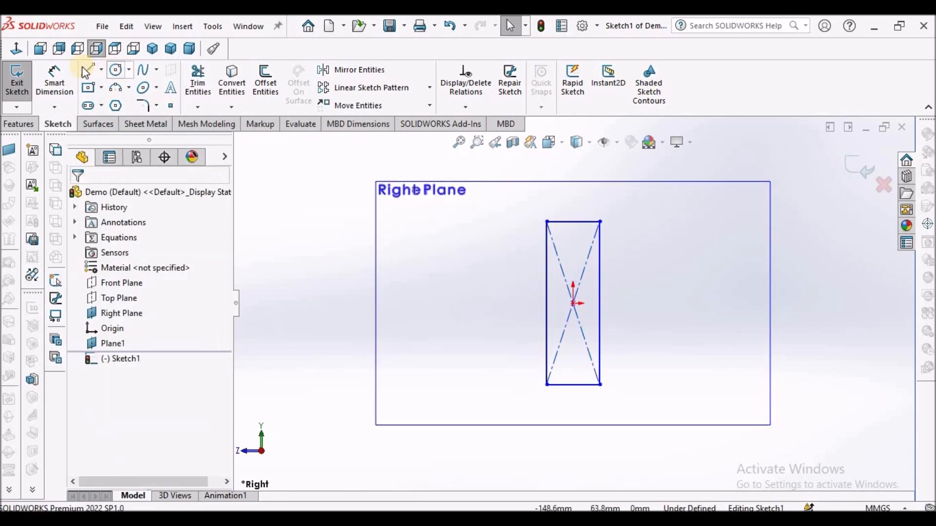
Dimension the rectangle's vertical side and set its height to 60 mm
{"action": "left_click", "coordinate": [57, 80]}
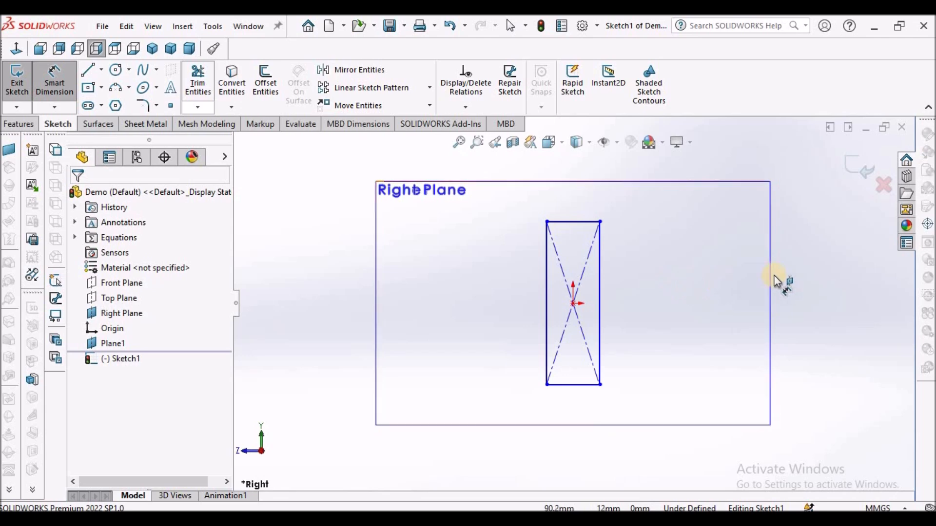
{"action": "left_click", "coordinate": [601, 284]}
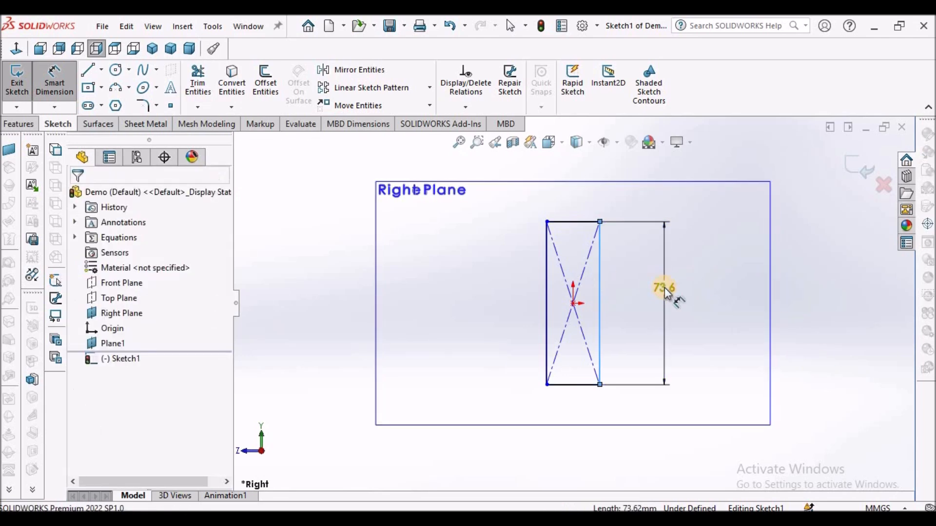
{"action": "left_click", "coordinate": [665, 293]}
{"action": "type", "text": "60"}
{"action": "key", "text": "Return"}
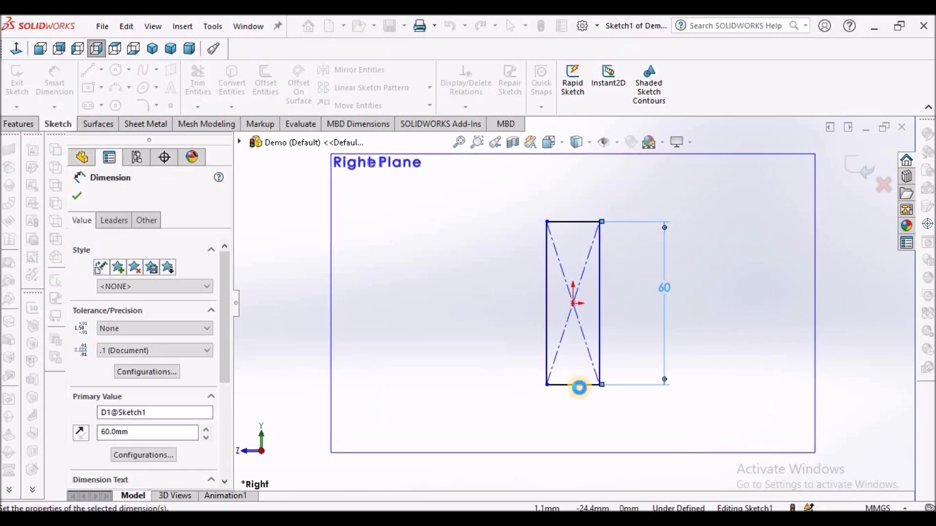
Dimension the rectangle's lower edge to a width of 20 mm and exit the sketch
{"action": "left_click", "coordinate": [582, 386]}
{"action": "left_click", "coordinate": [573, 417]}
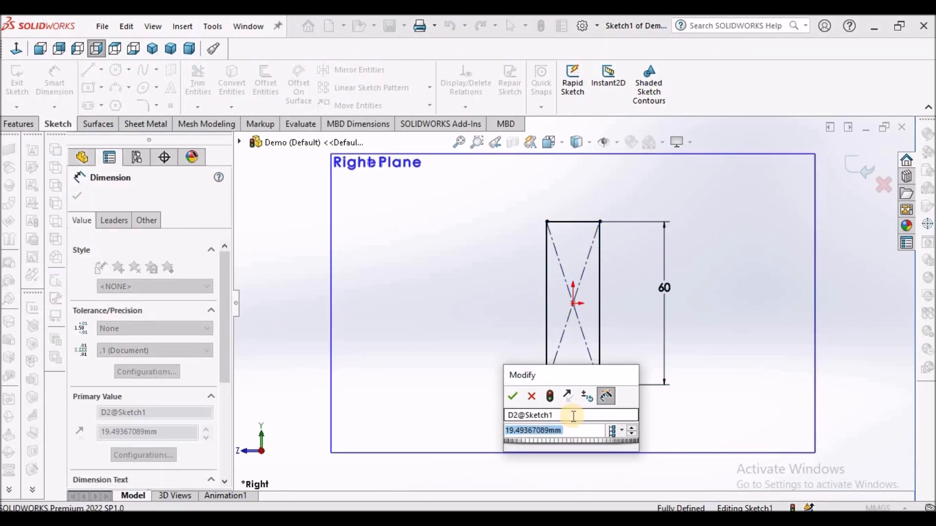
{"action": "type", "text": "20"}
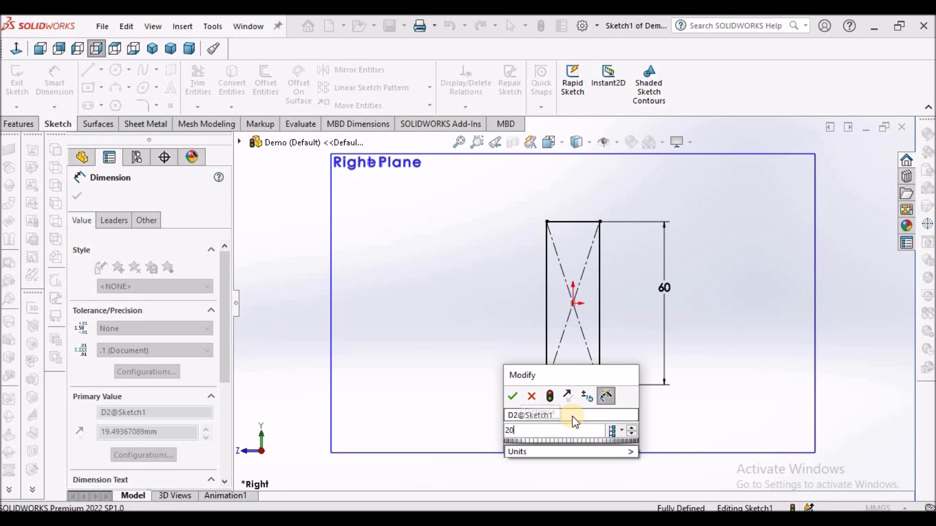
{"action": "key", "text": "Return"}
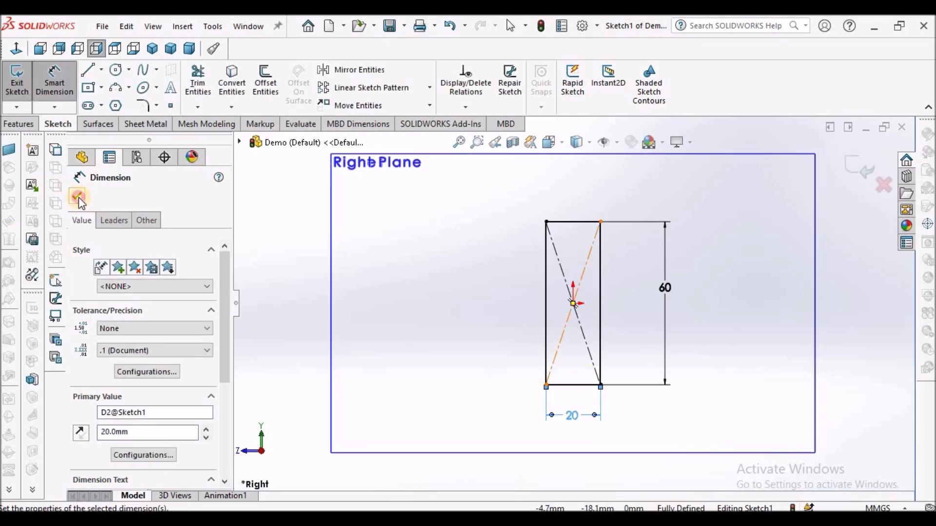
{"action": "left_click", "coordinate": [78, 200]}
{"action": "left_click", "coordinate": [874, 166]}
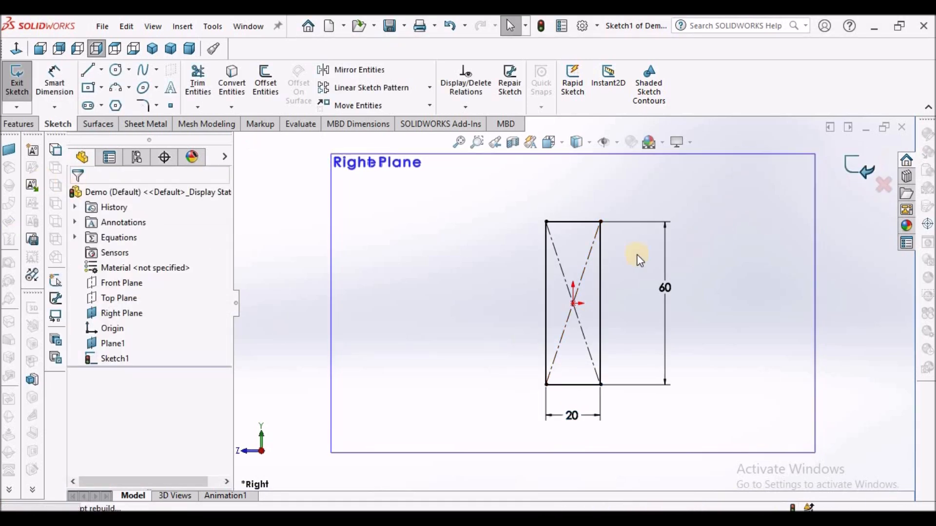
{"action": "left_click", "coordinate": [733, 258]}
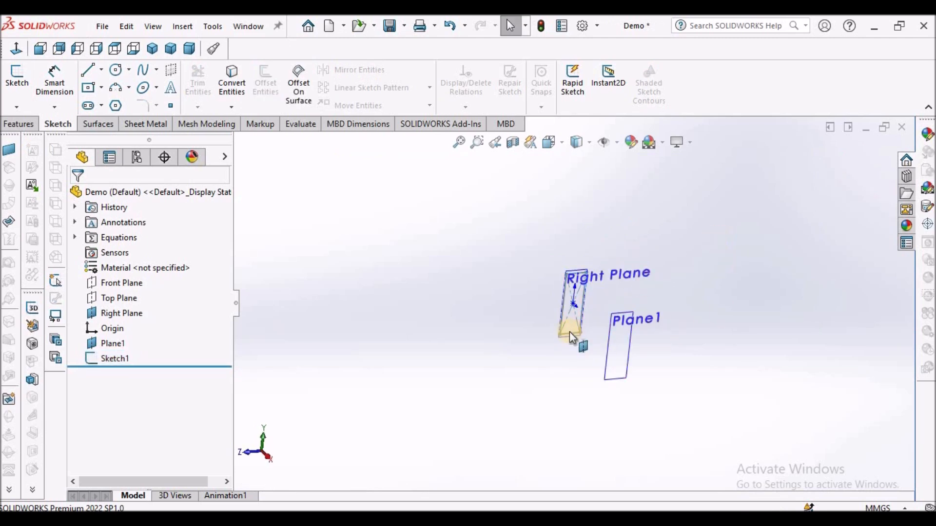
Sketch a horizontal center rectangle about 48 mm wide on Plane1, centred on the origin
{"action": "scroll", "coordinate": [579, 303], "scroll_direction": "down", "scroll_amount": 4}
{"action": "scroll", "coordinate": [583, 297], "scroll_direction": "up", "scroll_amount": 3}
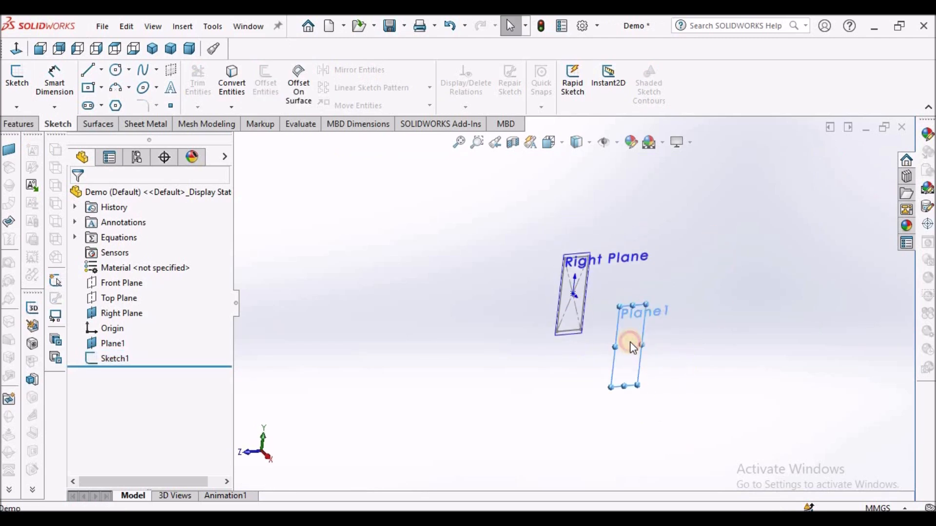
{"action": "left_click", "coordinate": [630, 343]}
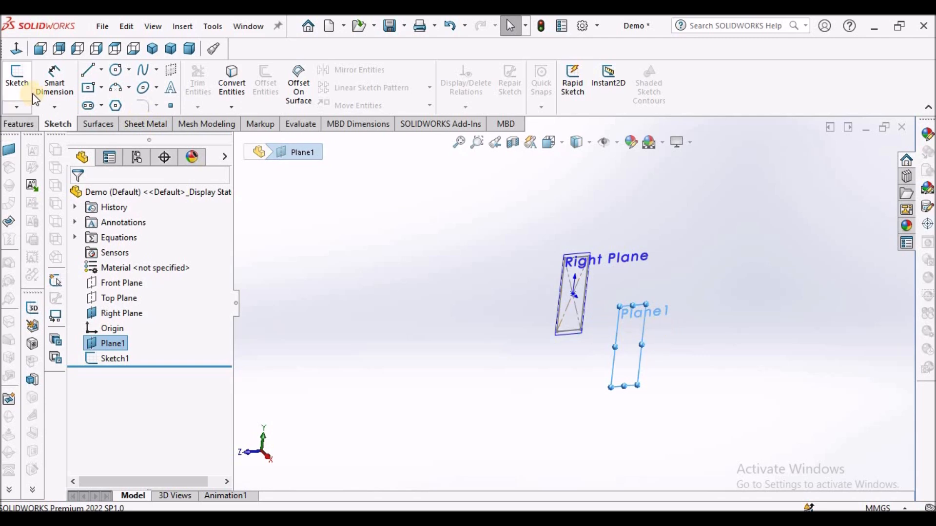
{"action": "left_click", "coordinate": [19, 80]}
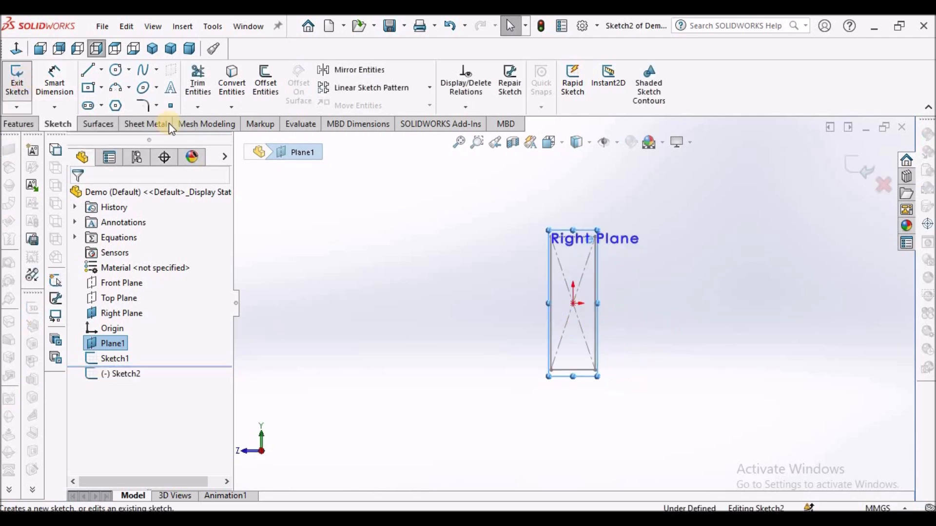
{"action": "left_click", "coordinate": [89, 88]}
{"action": "scroll", "coordinate": [584, 298], "scroll_direction": "down", "scroll_amount": 2}
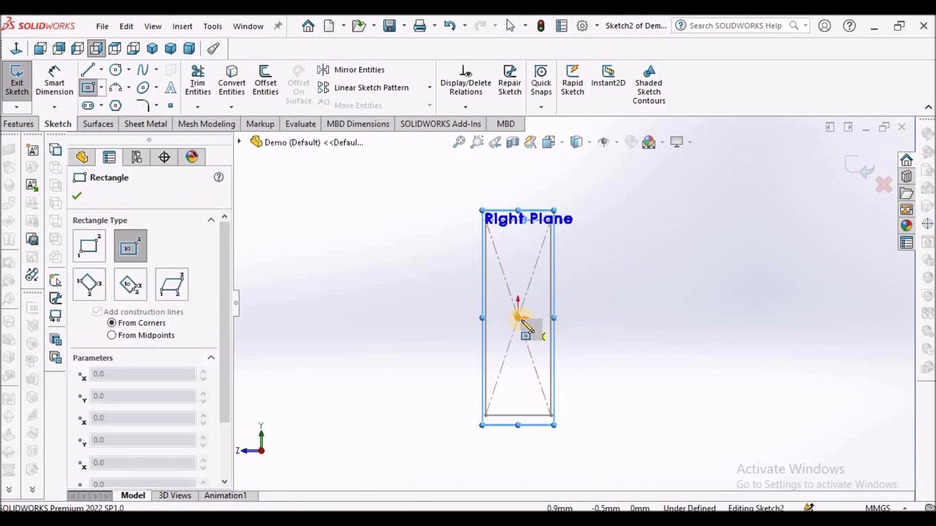
{"action": "left_click", "coordinate": [519, 320]}
{"action": "left_click", "coordinate": [598, 273]}
{"action": "right_click", "coordinate": [342, 219]}
{"action": "left_click", "coordinate": [361, 228]}
Dimension the lower edge of the horizontal rectangle and set its width to 60 mm
{"action": "left_click", "coordinate": [55, 81]}
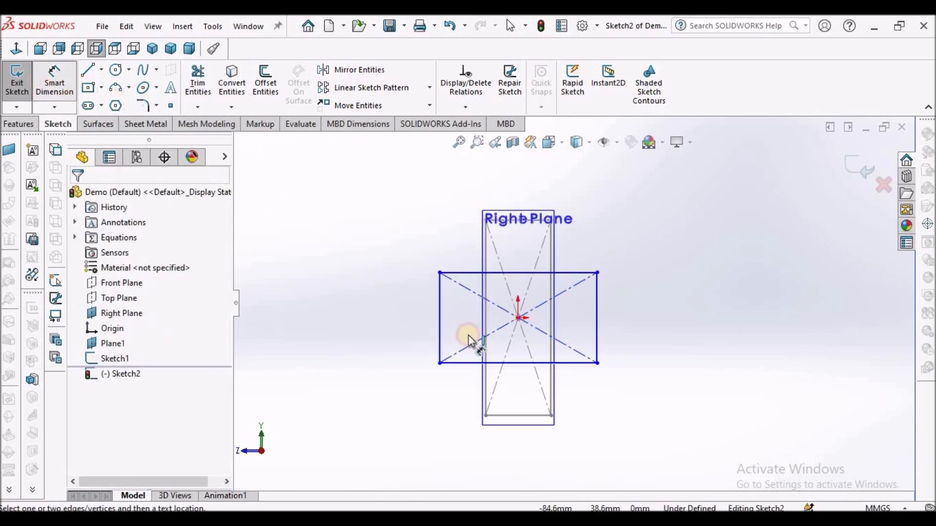
{"action": "left_click", "coordinate": [514, 363]}
{"action": "left_click", "coordinate": [546, 452]}
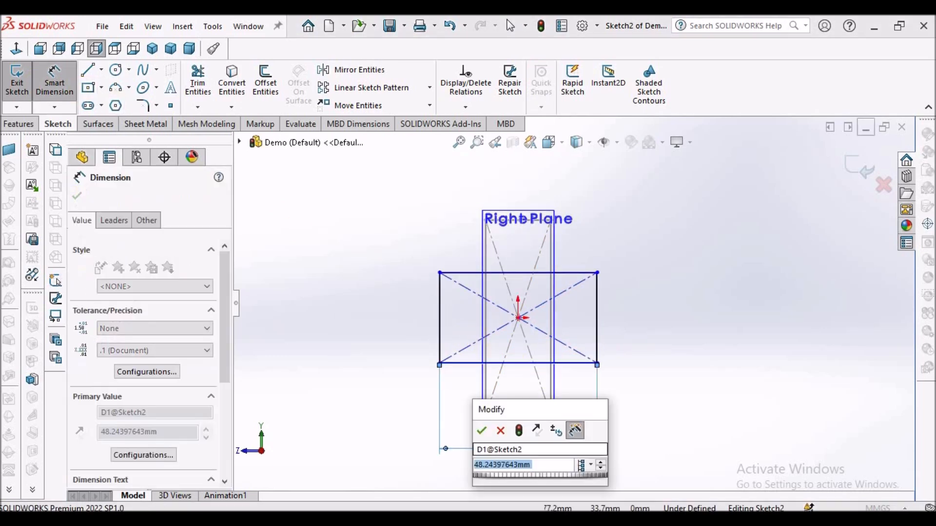
{"action": "type", "text": "60"}
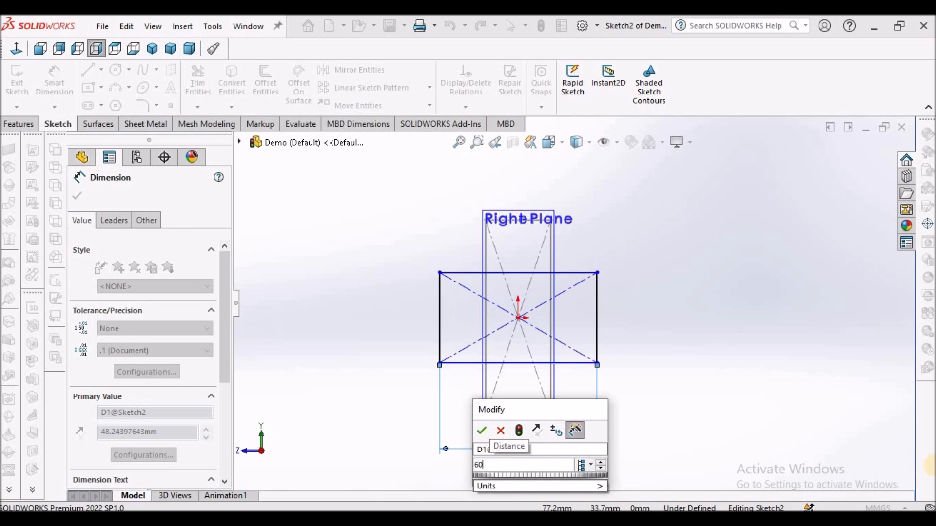
{"action": "key", "text": "Return"}
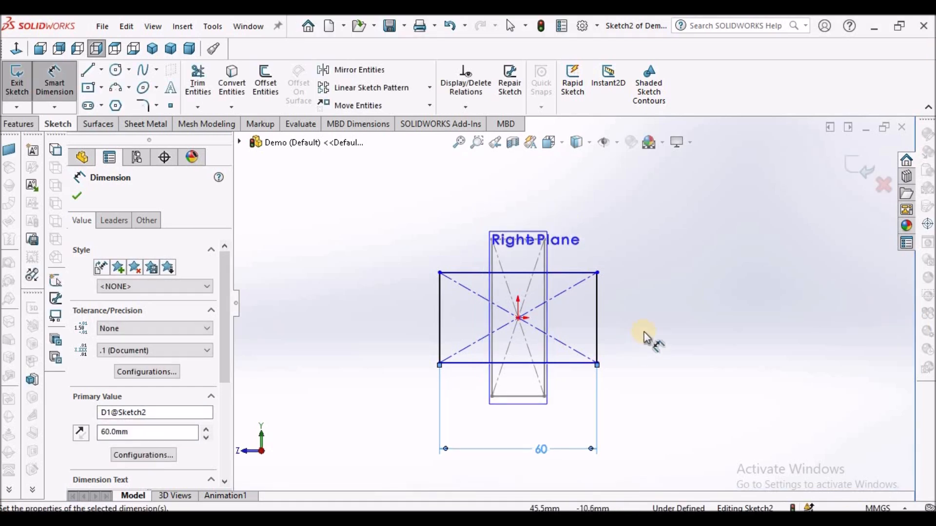
Dimension the horizontal rectangle's vertical side, set its height to 20 mm, and exit the sketch
{"action": "left_click", "coordinate": [595, 316]}
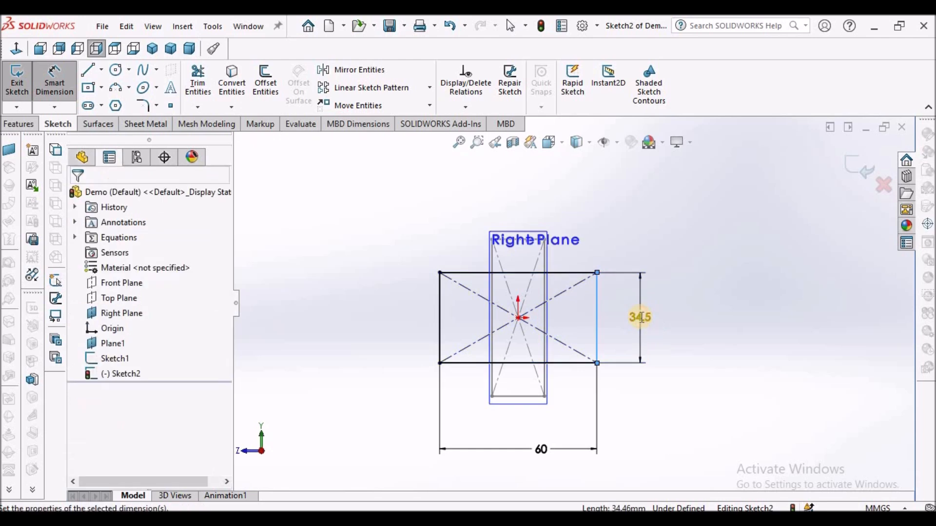
{"action": "left_click", "coordinate": [642, 319]}
{"action": "type", "text": "20"}
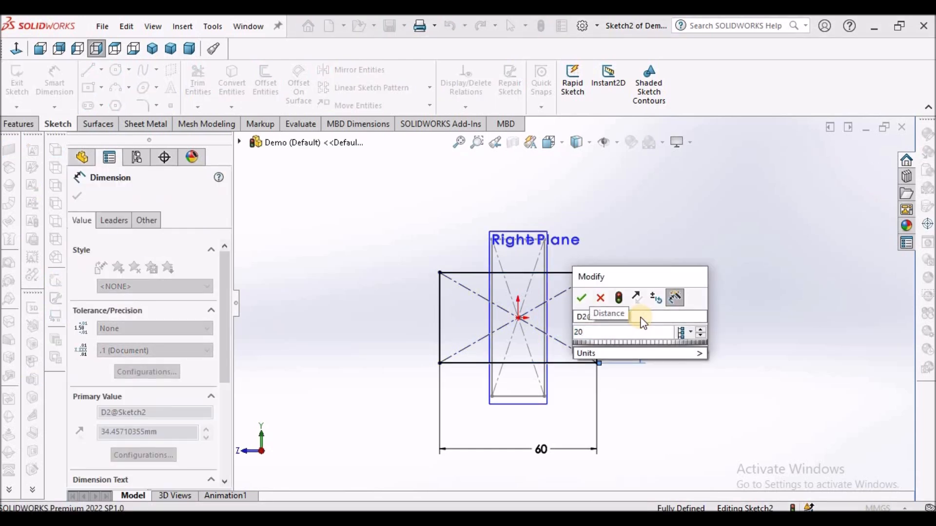
{"action": "key", "text": "Return"}
{"action": "left_click", "coordinate": [646, 265]}
{"action": "left_click", "coordinate": [854, 168]}
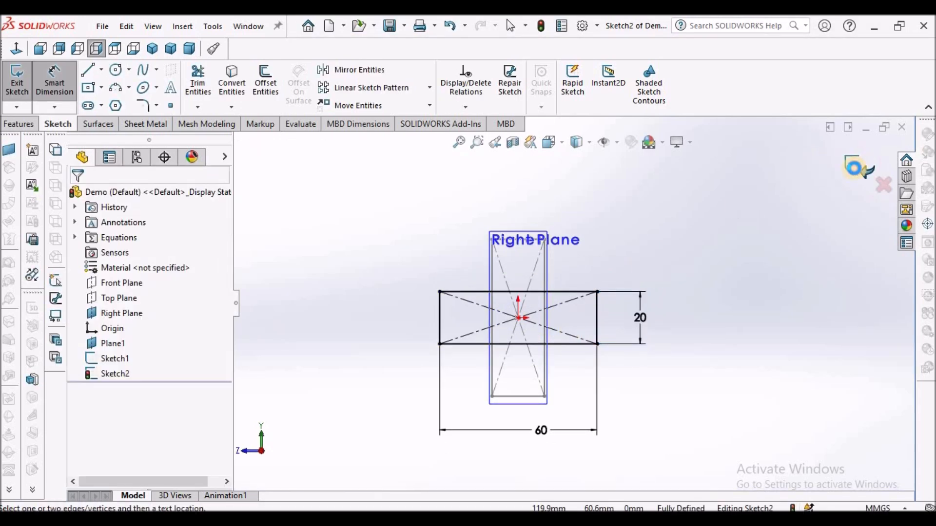
Turn off the display of reference planes so that only the two rectangular profiles are shown
{"action": "scroll", "coordinate": [593, 287], "scroll_direction": "up", "scroll_amount": 2}
{"action": "mouse_move", "coordinate": [606, 253]}
{"action": "middle_mouse_down"}
{"action": "mouse_move", "coordinate": [696, 334]}
{"action": "mouse_move", "coordinate": [648, 316]}
{"action": "mouse_move", "coordinate": [643, 302]}
{"action": "middle_mouse_up"}
{"action": "left_click", "coordinate": [604, 143]}
{"action": "left_click", "coordinate": [603, 142]}
{"action": "left_click", "coordinate": [615, 143]}
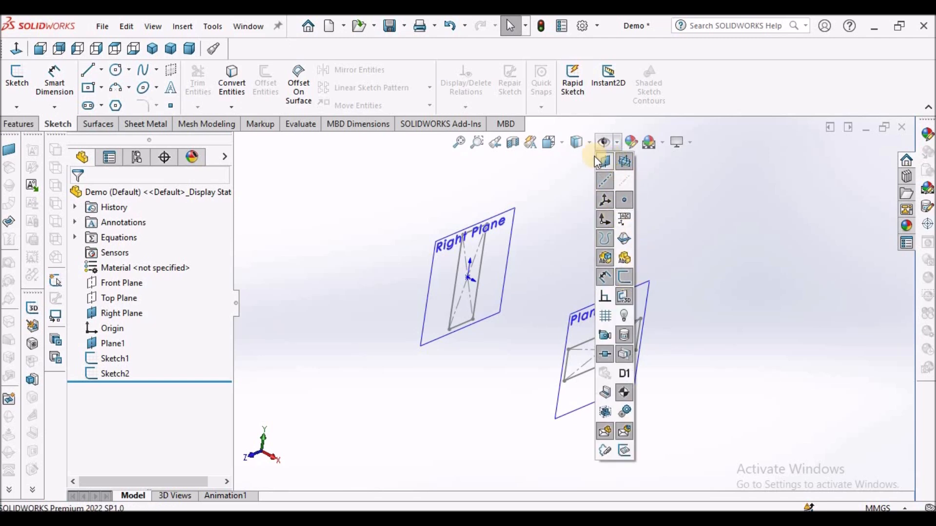
{"action": "left_click", "coordinate": [626, 197]}
{"action": "mouse_move", "coordinate": [654, 228]}
{"action": "middle_mouse_down"}
{"action": "mouse_move", "coordinate": [619, 232]}
{"action": "mouse_move", "coordinate": [642, 241]}
{"action": "middle_mouse_up"}
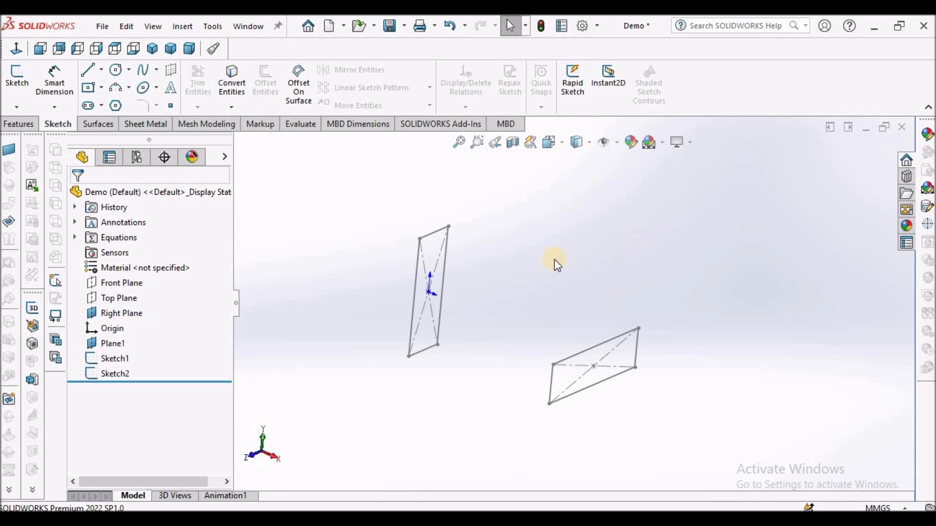
Start a Lofted Boss/Base using the upright and horizontal rectangles as profiles, picked at their matching upper corners
{"action": "left_click", "coordinate": [19, 127]}
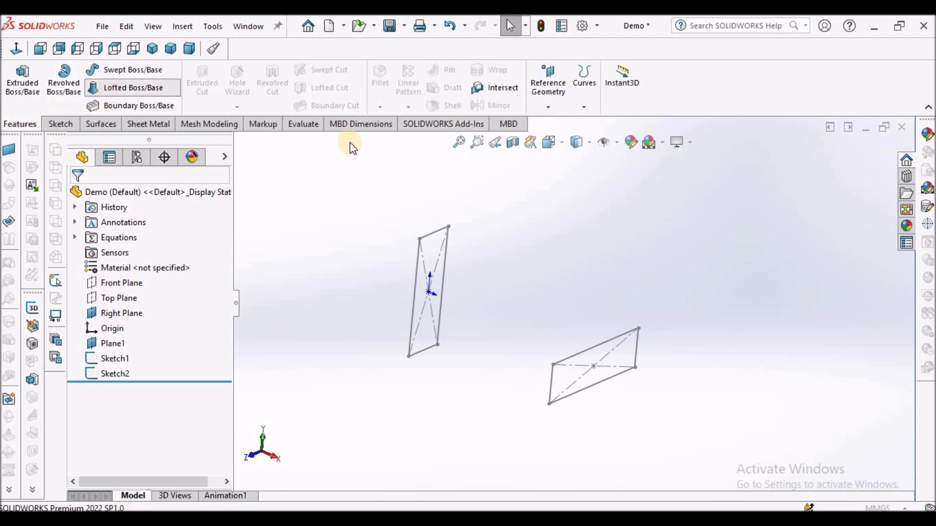
{"action": "scroll", "coordinate": [441, 256], "scroll_direction": "down", "scroll_amount": 3}
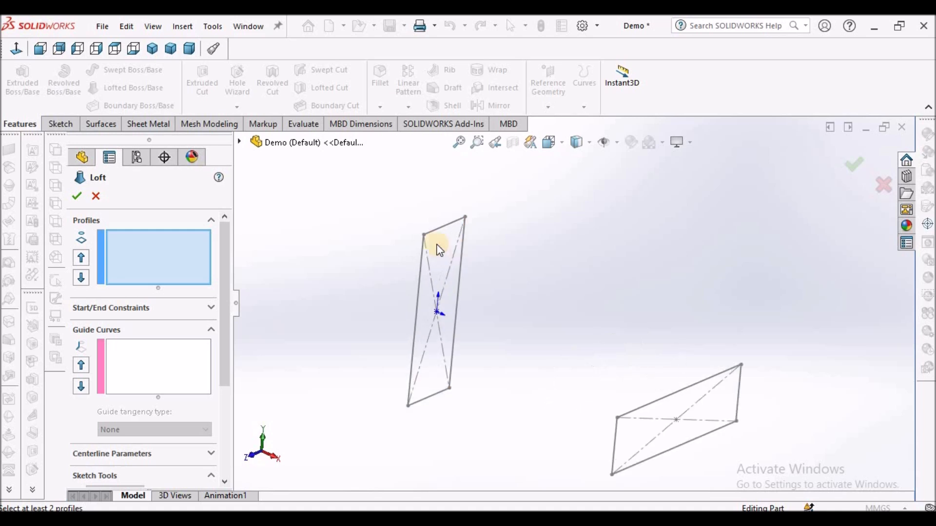
{"action": "left_click", "coordinate": [426, 234]}
{"action": "scroll", "coordinate": [575, 297], "scroll_direction": "up", "scroll_amount": 2}
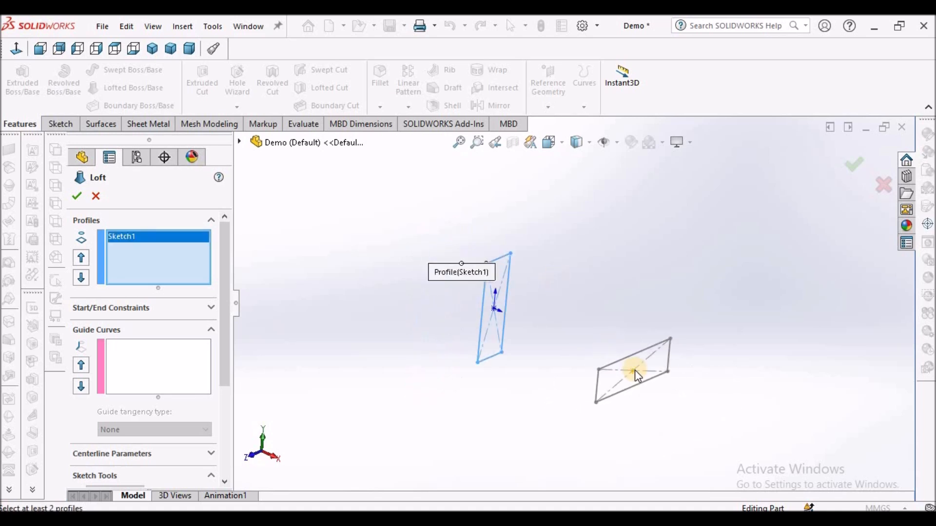
{"action": "scroll", "coordinate": [634, 370], "scroll_direction": "down", "scroll_amount": 1}
{"action": "left_click", "coordinate": [627, 343]}
{"action": "mouse_move", "coordinate": [630, 295]}
{"action": "middle_mouse_down"}
{"action": "mouse_move", "coordinate": [646, 249]}
{"action": "mouse_move", "coordinate": [675, 240]}
{"action": "mouse_move", "coordinate": [621, 263]}
{"action": "mouse_move", "coordinate": [640, 277]}
{"action": "mouse_move", "coordinate": [631, 302]}
{"action": "middle_mouse_up"}
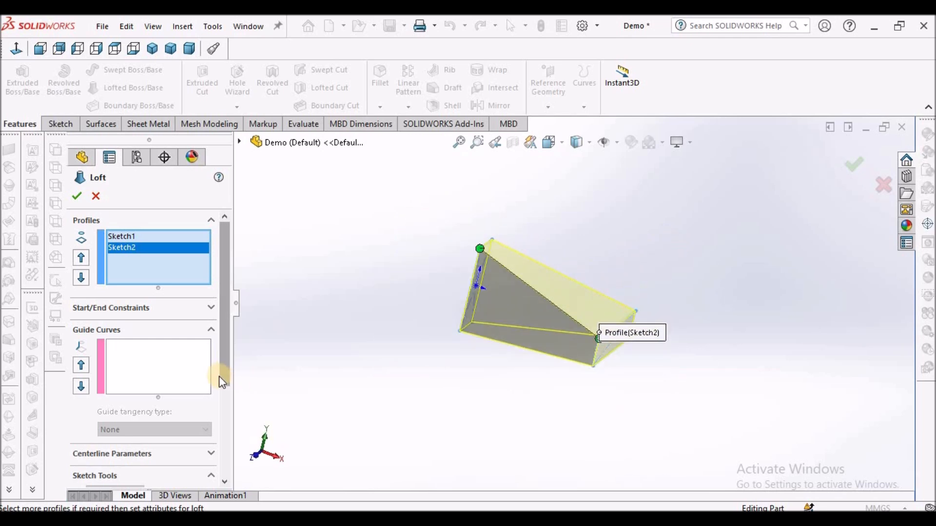
Set the loft's start constraint to Normal To Profile
{"action": "left_click", "coordinate": [227, 418]}
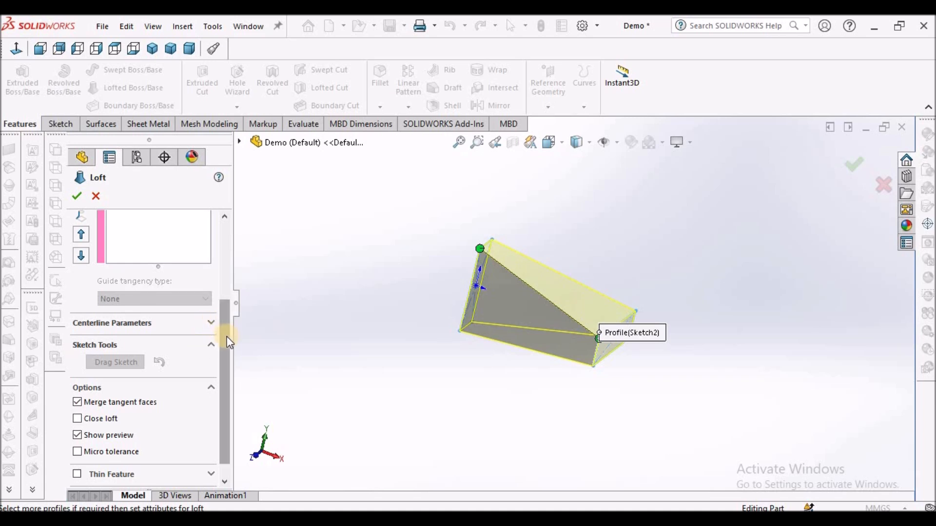
{"action": "left_click", "coordinate": [230, 293]}
{"action": "left_click", "coordinate": [211, 272]}
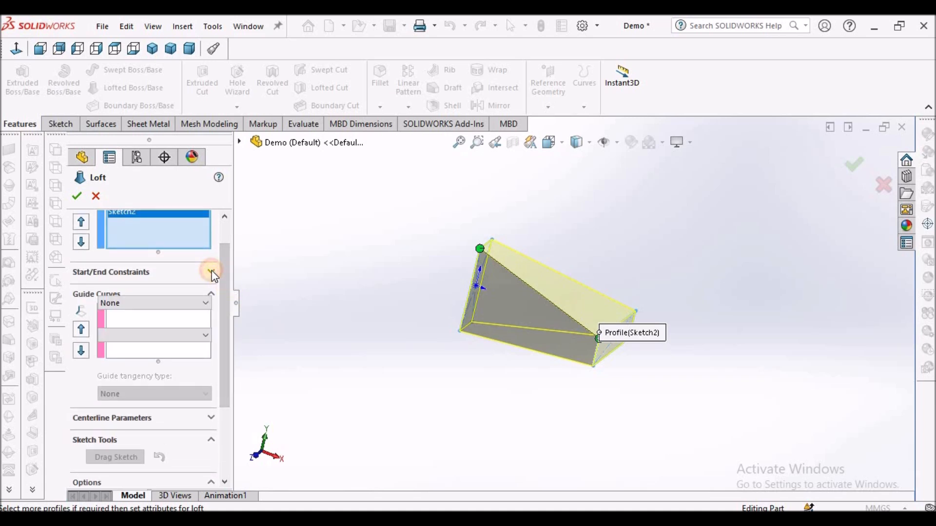
{"action": "left_click", "coordinate": [208, 303]}
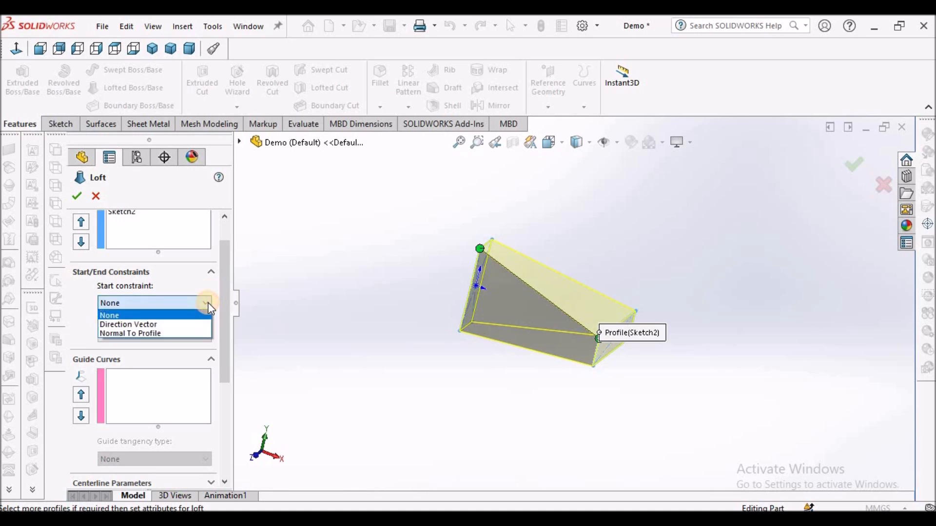
{"action": "left_click", "coordinate": [191, 336]}
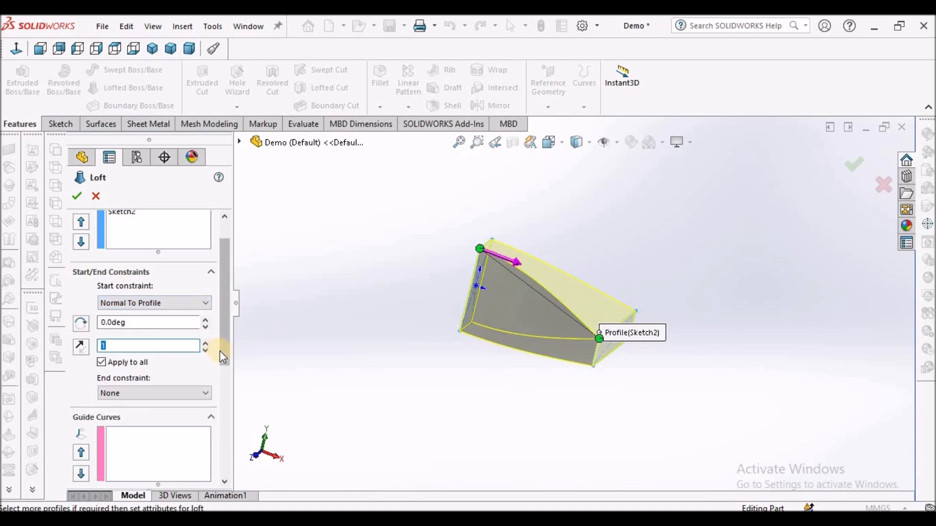
Set the loft's end constraint to Normal To Profile and create the loft
{"action": "left_click", "coordinate": [224, 364]}
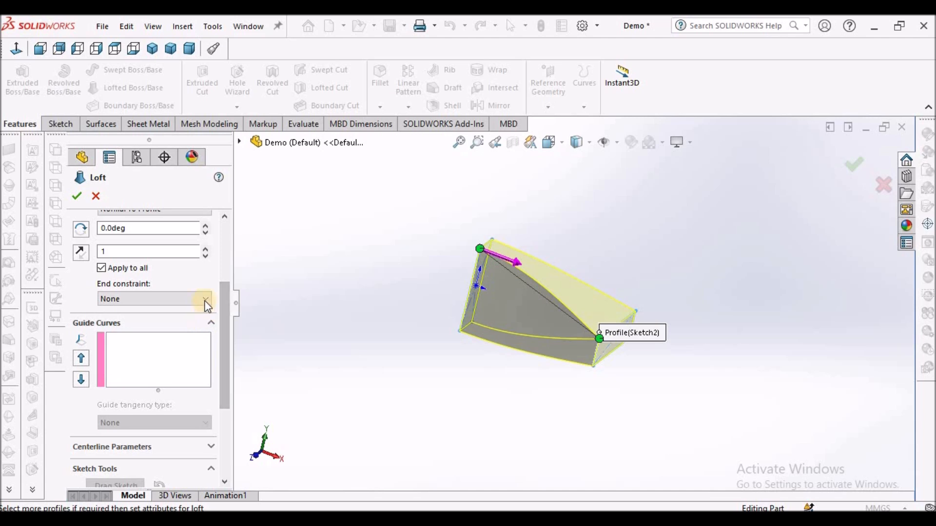
{"action": "left_click", "coordinate": [203, 299]}
{"action": "left_click", "coordinate": [188, 331]}
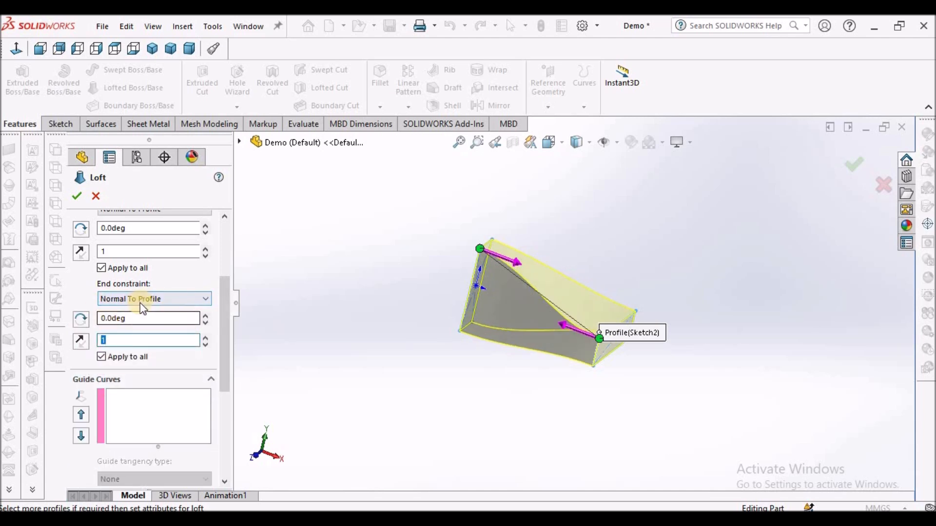
{"action": "scroll", "coordinate": [227, 306], "scroll_direction": "up", "scroll_amount": 3}
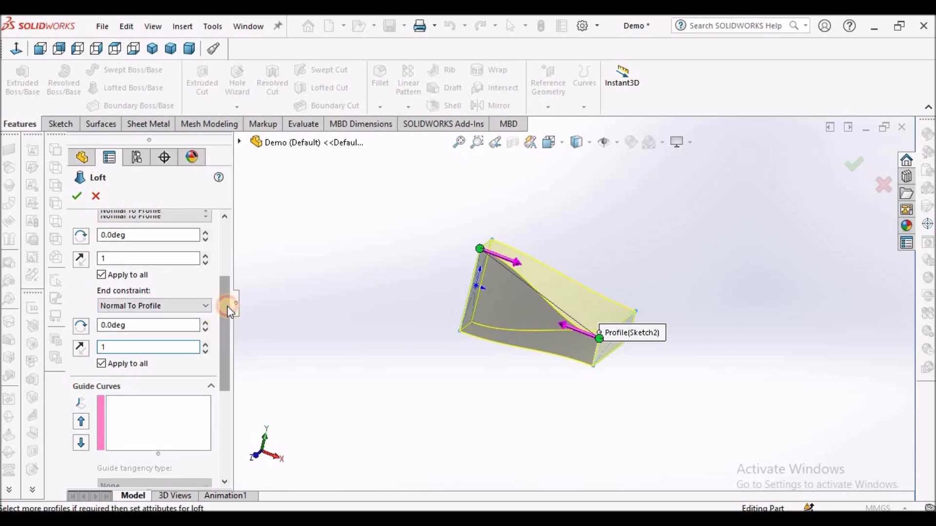
{"action": "left_click", "coordinate": [77, 196]}
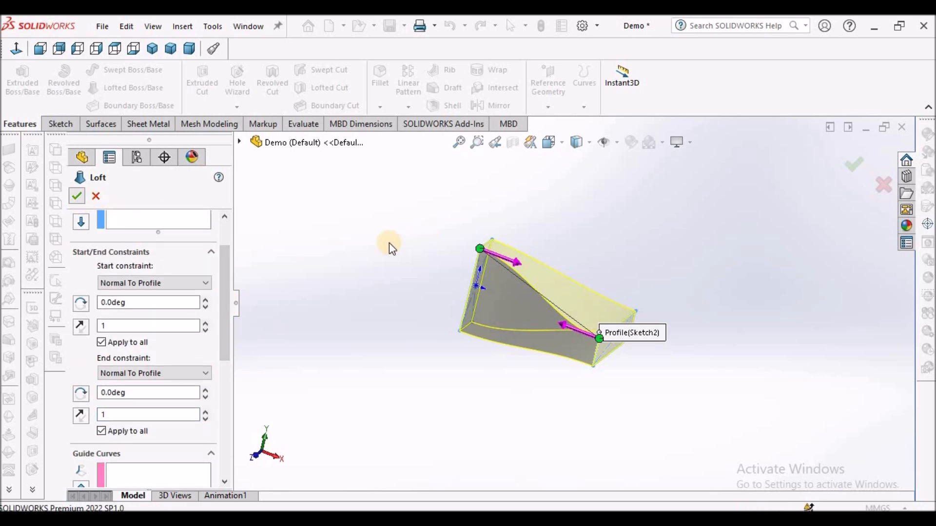
Start a sketch on the loft's horizontal end face and convert the face's edges into sketch entities
{"action": "middle_click_drag", "start_coordinate": [600, 317], "coordinate": [551, 317]}
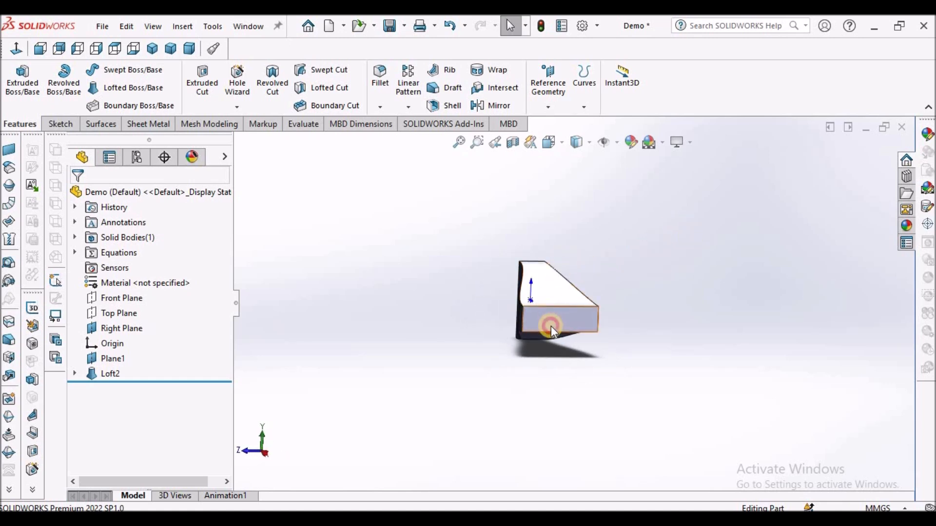
{"action": "left_click", "coordinate": [550, 327]}
{"action": "left_click", "coordinate": [58, 126]}
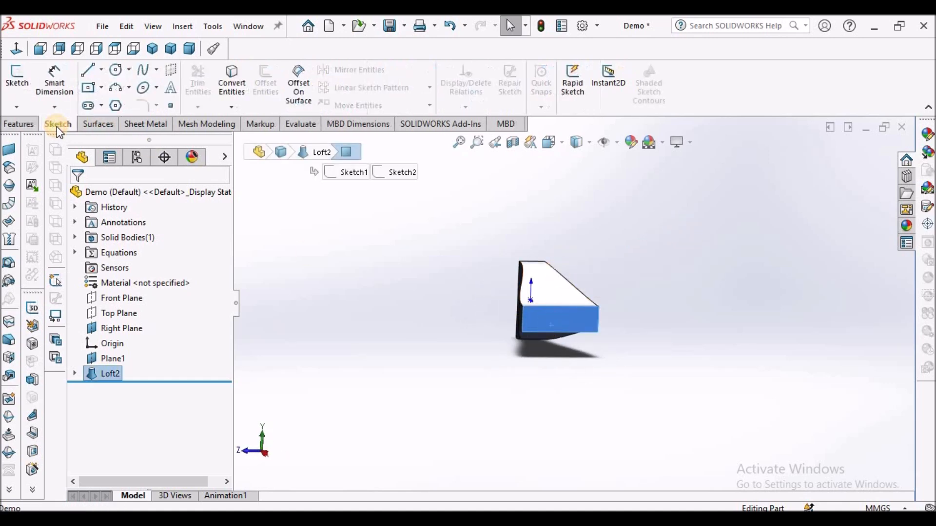
{"action": "left_click", "coordinate": [19, 78]}
{"action": "left_click", "coordinate": [232, 83]}
{"action": "mouse_move", "coordinate": [464, 254]}
{"action": "middle_mouse_down"}
{"action": "mouse_move", "coordinate": [543, 330]}
{"action": "mouse_move", "coordinate": [513, 317]}
{"action": "middle_mouse_up"}
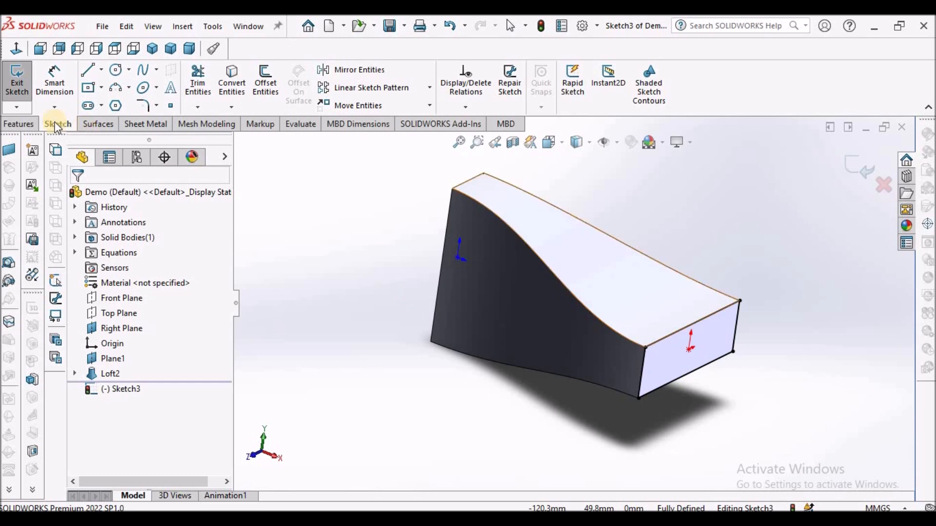
Extrude the converted horizontal end profile outward by a blind depth of 40 mm
{"action": "left_click", "coordinate": [18, 124]}
{"action": "left_click", "coordinate": [20, 80]}
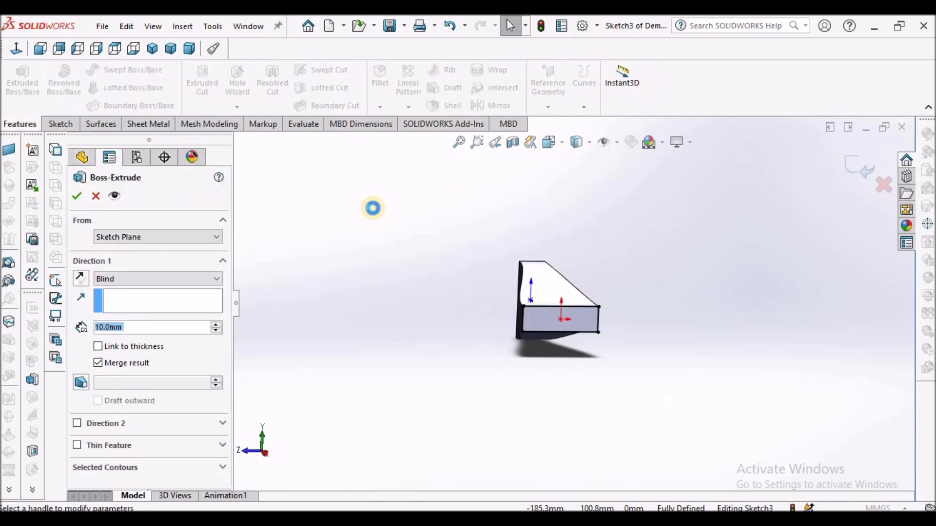
{"action": "middle_click_drag", "start_coordinate": [587, 333], "coordinate": [426, 300]}
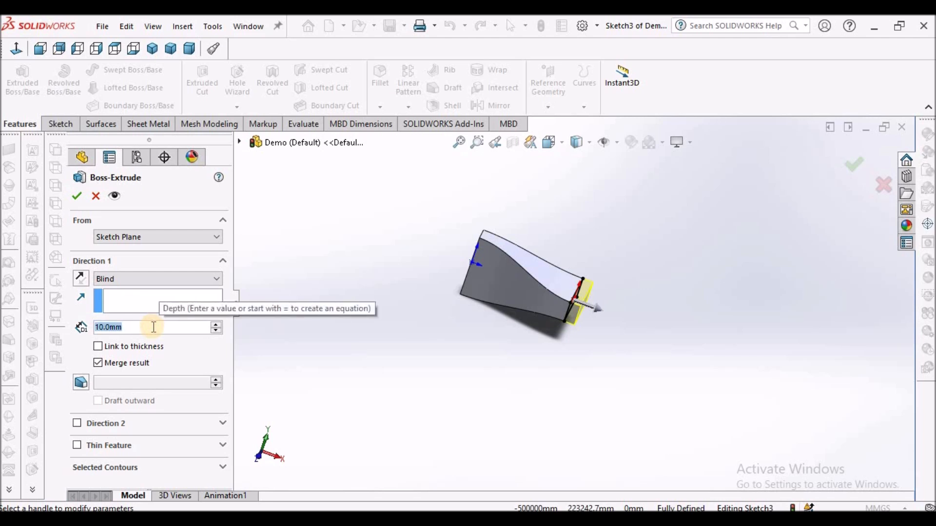
{"action": "type", "text": "40"}
{"action": "key", "text": "Return"}
{"action": "left_click", "coordinate": [77, 198]}
{"action": "scroll", "coordinate": [539, 291], "scroll_direction": "down", "scroll_amount": 3}
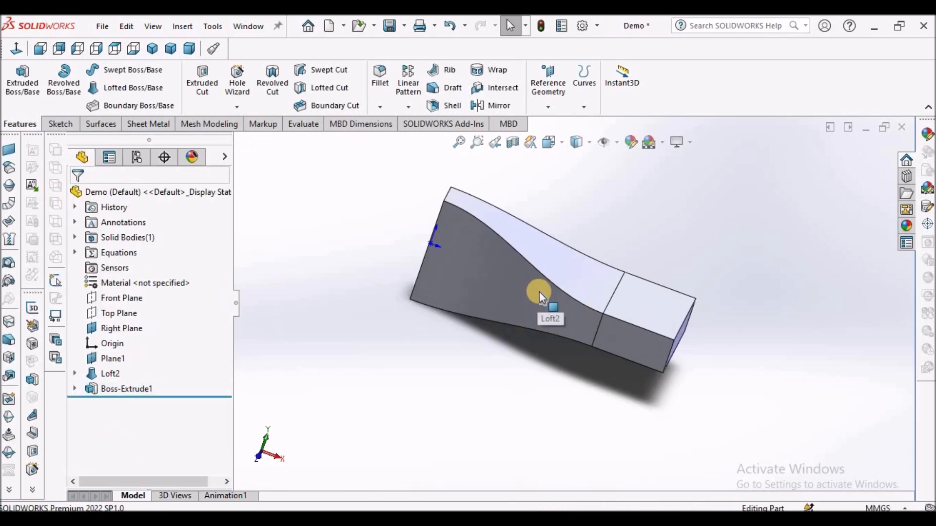
Open the end block's extrusion for editing, check its depth settings, and close it
{"action": "scroll", "coordinate": [539, 291], "scroll_direction": "down", "scroll_amount": 1}
{"action": "right_click", "coordinate": [126, 388]}
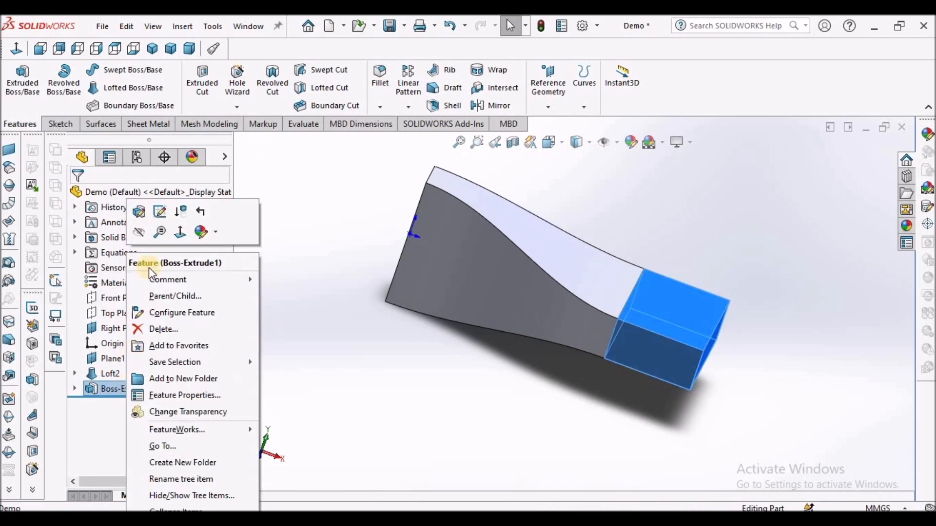
{"action": "left_click", "coordinate": [138, 212]}
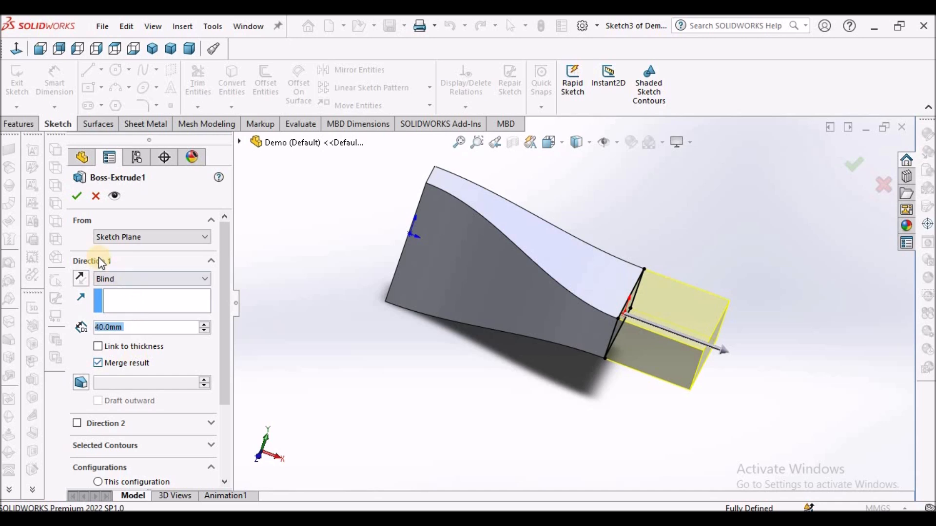
{"action": "left_click", "coordinate": [84, 203]}
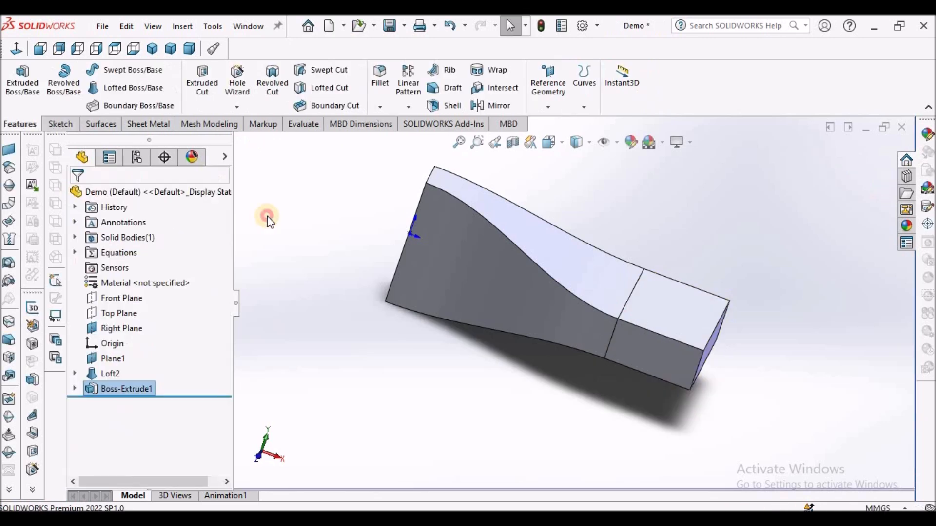
Start a sketch on the loft's upright end face and convert its edges into sketch entities
{"action": "middle_click_drag", "start_coordinate": [466, 247], "coordinate": [557, 260]}
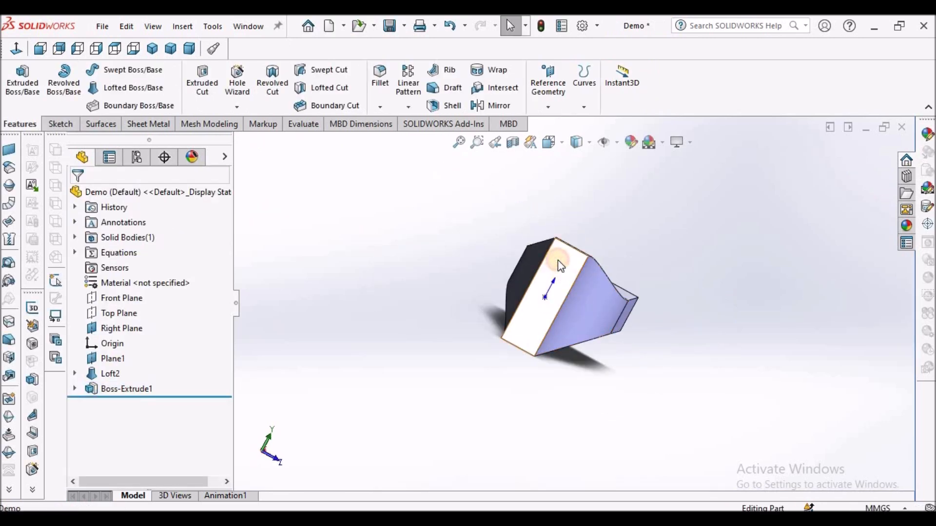
{"action": "left_click", "coordinate": [558, 259]}
{"action": "left_click", "coordinate": [44, 121]}
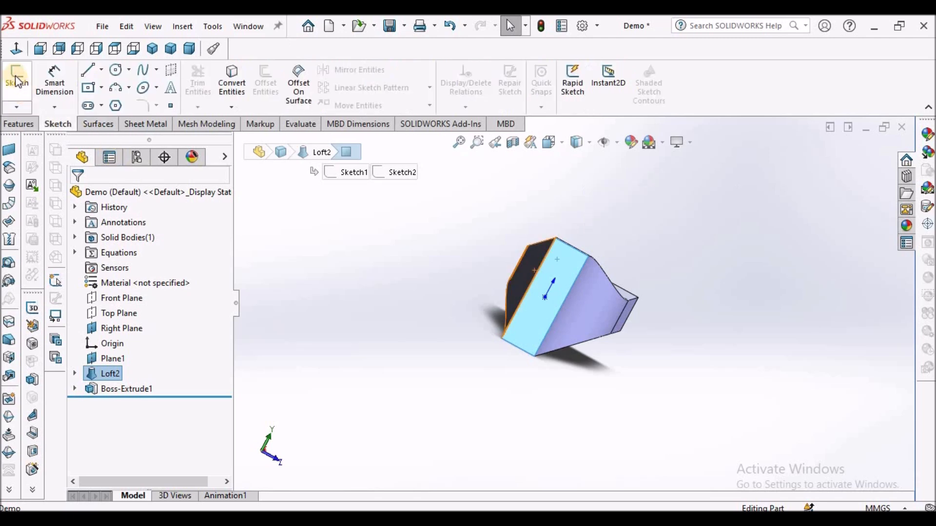
{"action": "left_click", "coordinate": [15, 78]}
{"action": "left_click", "coordinate": [232, 88]}
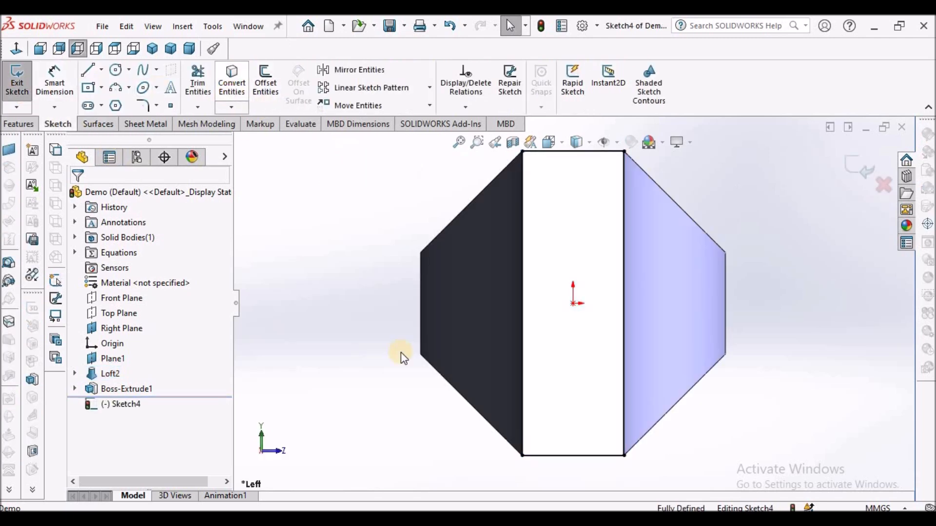
Extrude the converted upright end profile outward by a blind depth of 40 mm
{"action": "left_click", "coordinate": [29, 125]}
{"action": "left_click", "coordinate": [21, 84]}
{"action": "middle_click_drag", "start_coordinate": [421, 229], "coordinate": [397, 246]}
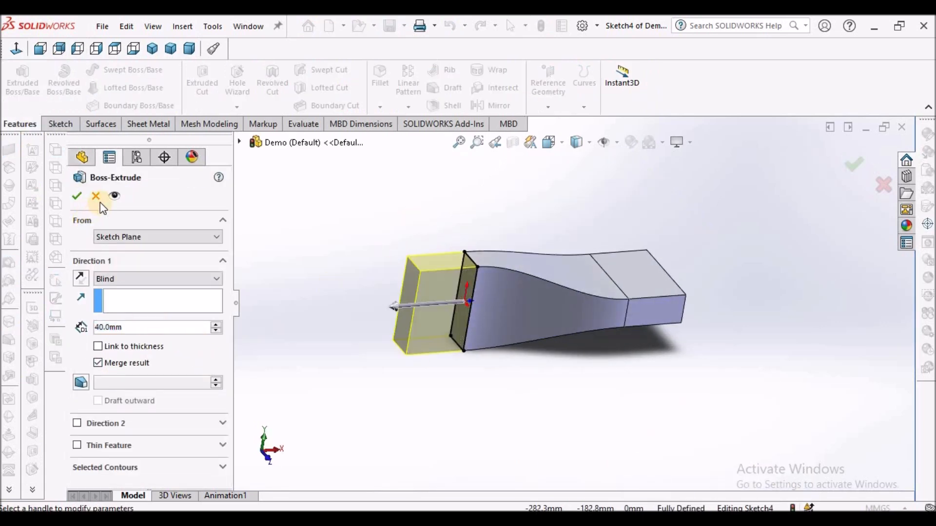
{"action": "left_click", "coordinate": [78, 197]}
Round the upright end block with a full round fillet, using its top and bottom faces as side sets and its end face as centre
{"action": "middle_click_drag", "start_coordinate": [278, 247], "coordinate": [371, 234]}
{"action": "left_click", "coordinate": [370, 78]}
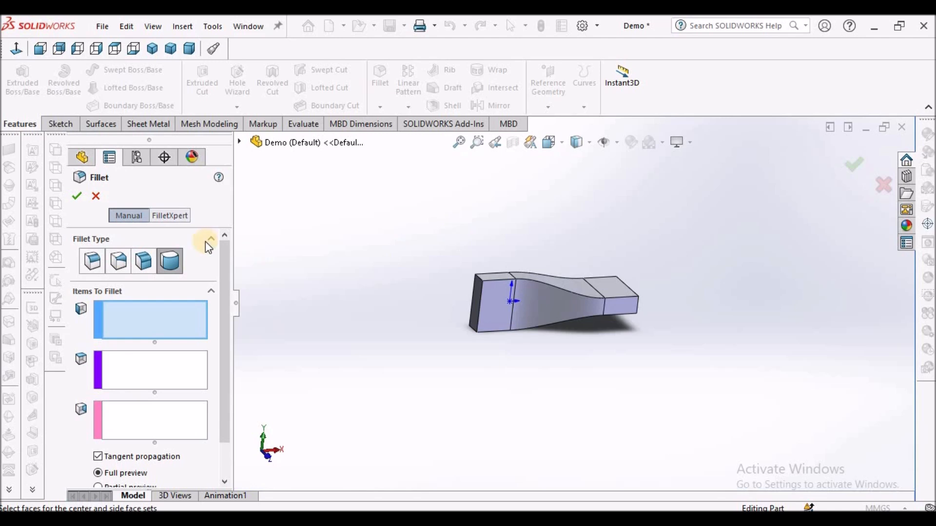
{"action": "scroll", "coordinate": [497, 267], "scroll_direction": "down", "scroll_amount": 3}
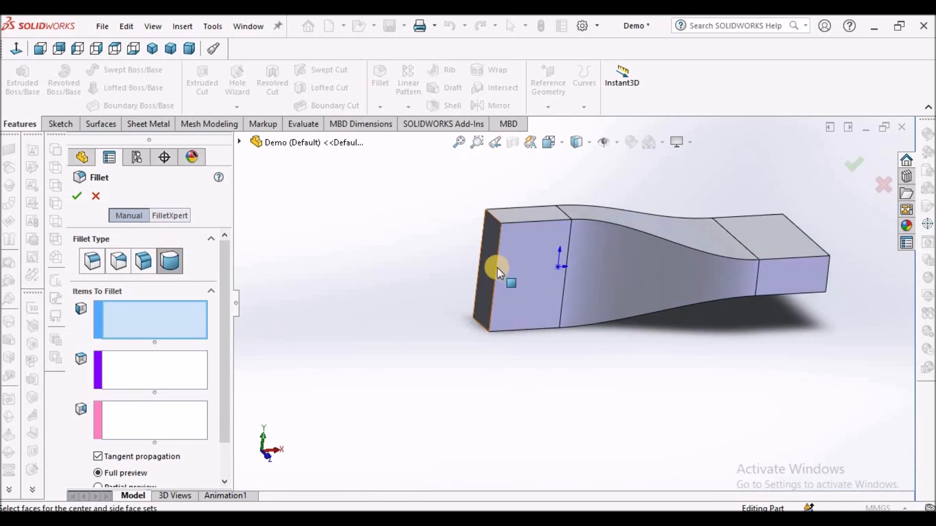
{"action": "scroll", "coordinate": [529, 198], "scroll_direction": "down", "scroll_amount": 3}
{"action": "left_click", "coordinate": [527, 211]}
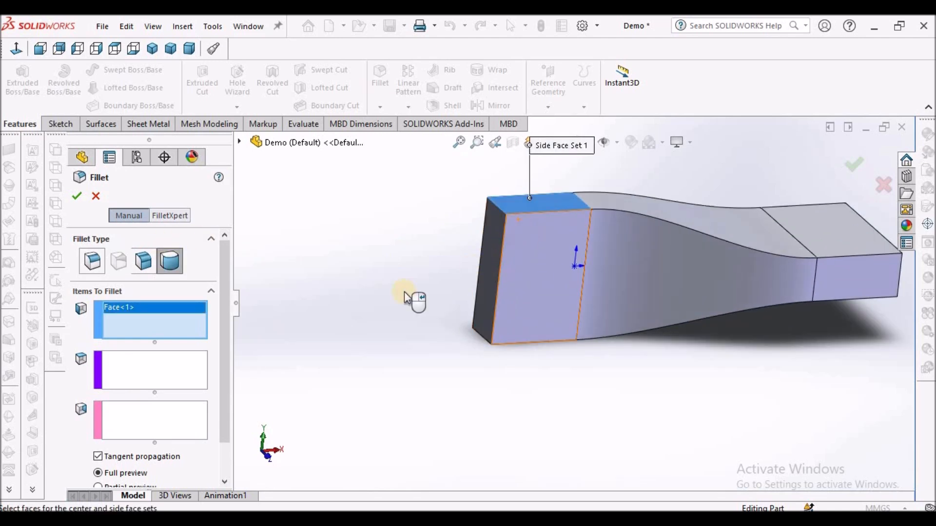
{"action": "left_click", "coordinate": [170, 360]}
{"action": "left_click", "coordinate": [486, 262]}
{"action": "middle_click_drag", "start_coordinate": [495, 271], "coordinate": [324, 361]}
{"action": "left_click", "coordinate": [111, 419]}
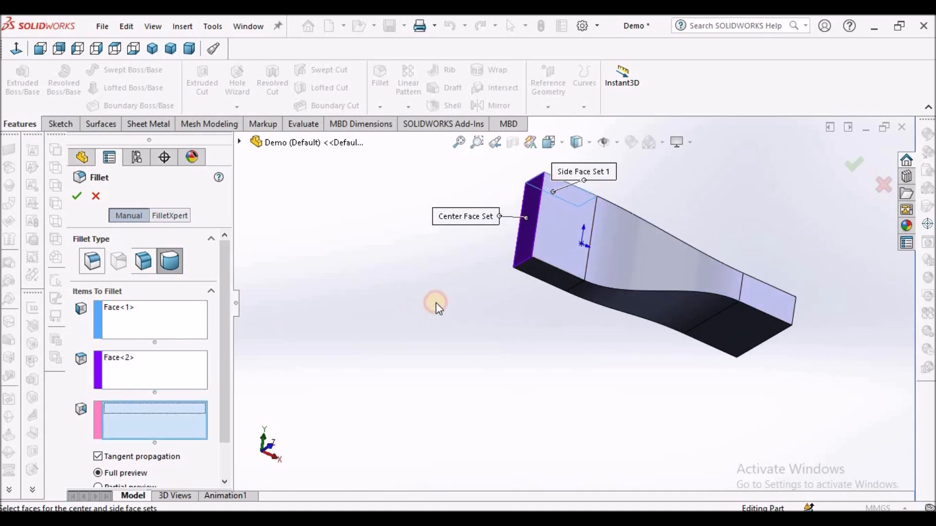
{"action": "left_click", "coordinate": [555, 280]}
{"action": "left_click", "coordinate": [78, 195]}
Round the horizontal end block with a full round fillet, using its two lateral faces as side sets and its end face as centre
{"action": "middle_click_drag", "start_coordinate": [589, 299], "coordinate": [547, 347]}
{"action": "scroll", "coordinate": [626, 322], "scroll_direction": "down", "scroll_amount": 6}
{"action": "middle_click", "coordinate": [626, 325]}
{"action": "middle_click_drag", "start_coordinate": [626, 324], "coordinate": [673, 294]}
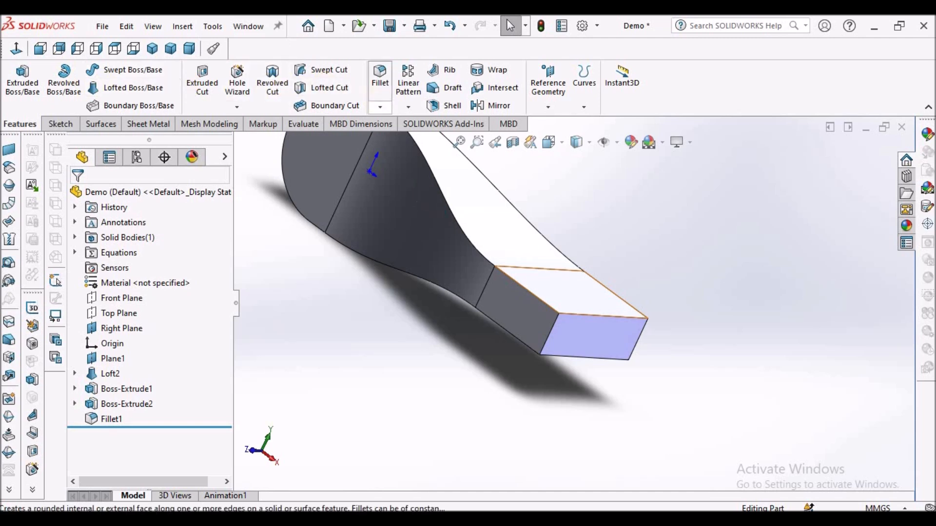
{"action": "left_click", "coordinate": [385, 80]}
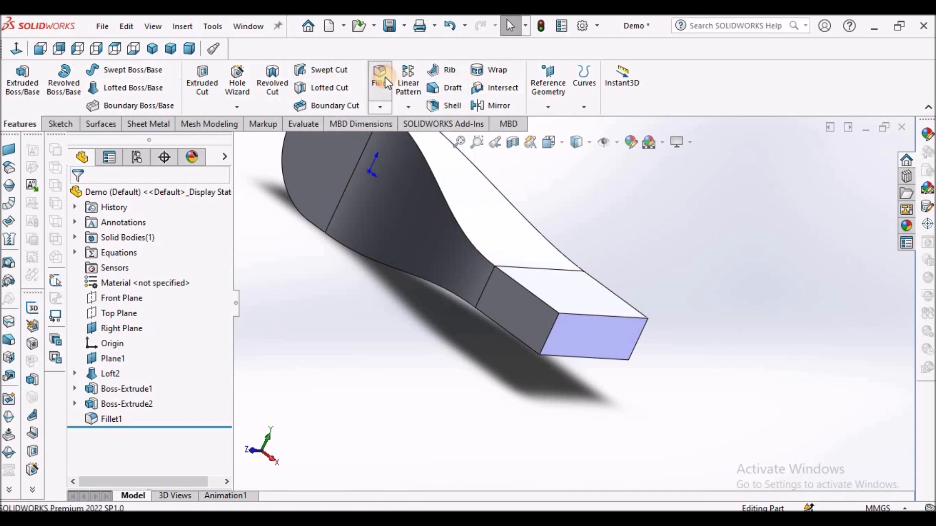
{"action": "scroll", "coordinate": [612, 332], "scroll_direction": "down", "scroll_amount": 2}
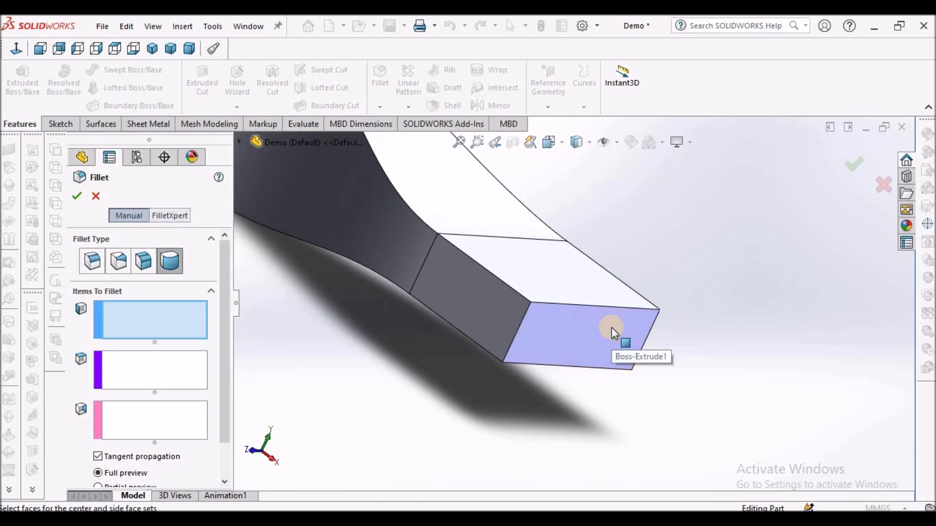
{"action": "left_click", "coordinate": [481, 312]}
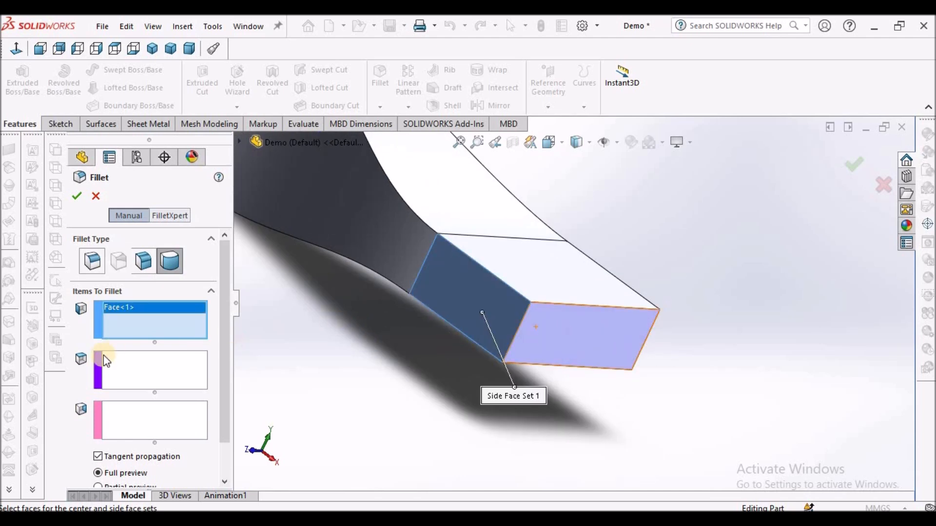
{"action": "left_click", "coordinate": [200, 362]}
{"action": "left_click", "coordinate": [547, 346]}
{"action": "middle_click_drag", "start_coordinate": [480, 288], "coordinate": [424, 288]}
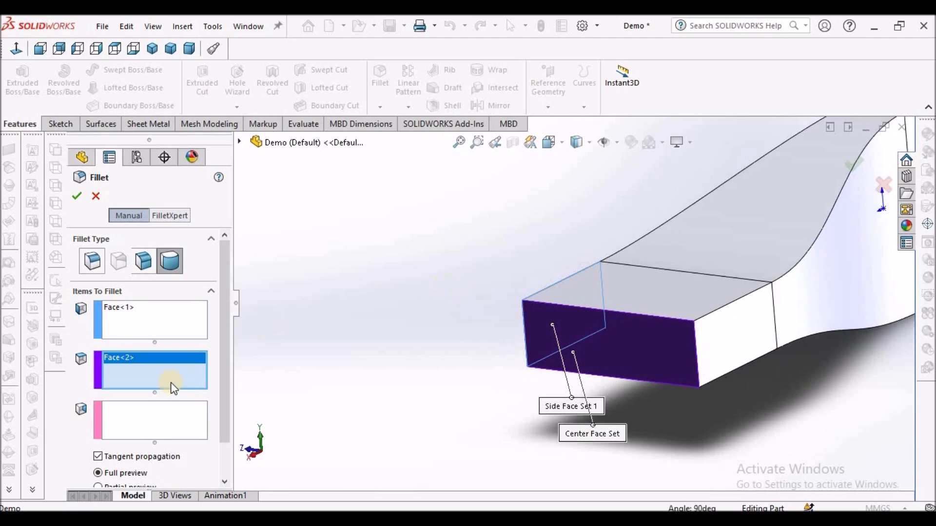
{"action": "left_click", "coordinate": [726, 336]}
{"action": "left_click", "coordinate": [77, 196]}
Start a sketch on the Front Plane and draw a circle about 39 mm in diameter, centred on the upright end's rounded arc
{"action": "scroll", "coordinate": [387, 264], "scroll_direction": "down", "scroll_amount": 5}
{"action": "middle_click_drag", "start_coordinate": [443, 272], "coordinate": [606, 254]}
{"action": "scroll", "coordinate": [618, 295], "scroll_direction": "down", "scroll_amount": 8}
{"action": "left_click", "coordinate": [391, 338]}
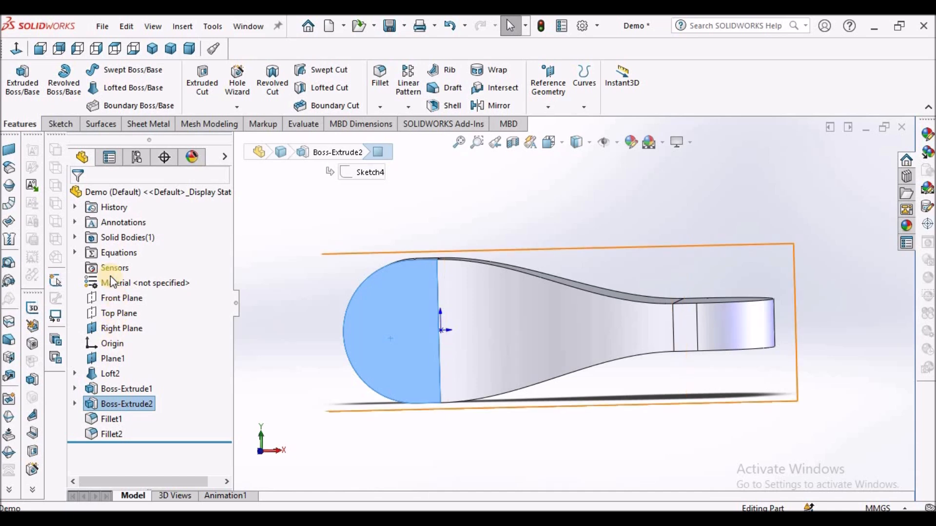
{"action": "left_click", "coordinate": [117, 297]}
{"action": "left_click", "coordinate": [61, 124]}
{"action": "left_click", "coordinate": [16, 78]}
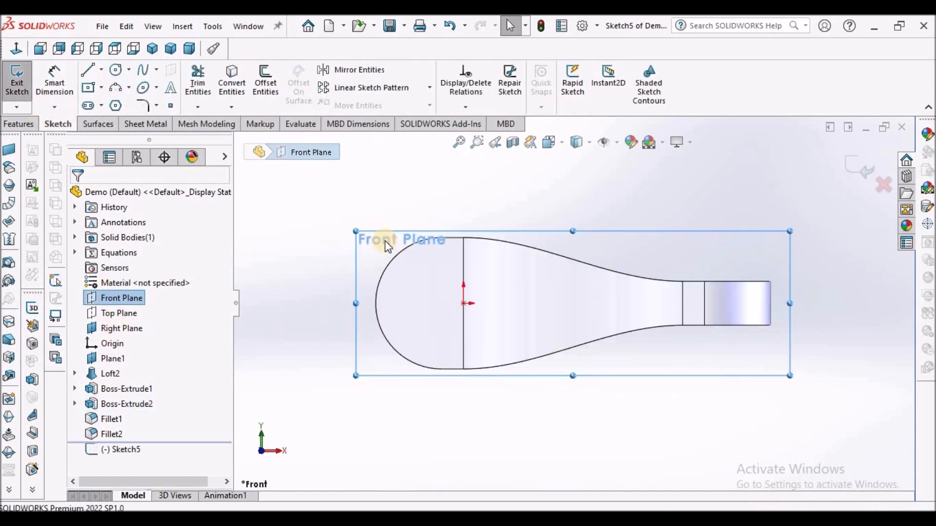
{"action": "left_click", "coordinate": [116, 70]}
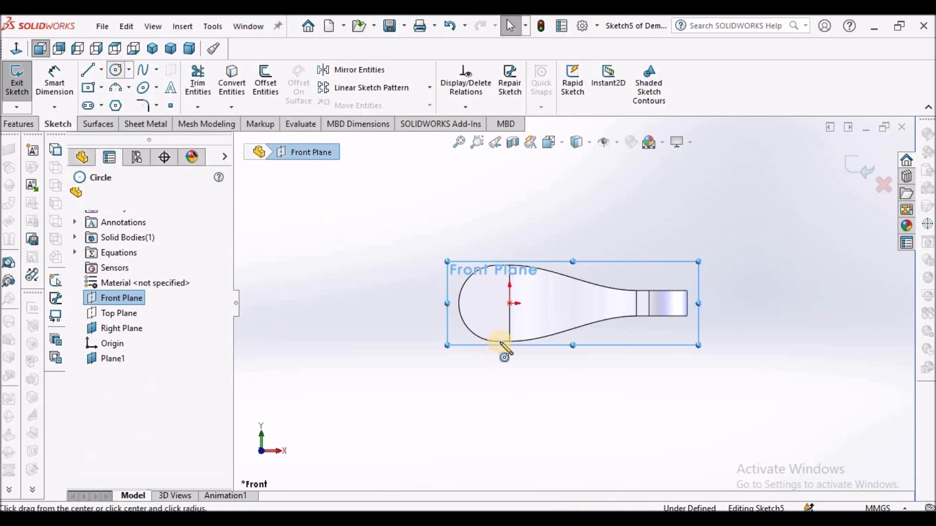
{"action": "scroll", "coordinate": [501, 356], "scroll_direction": "down", "scroll_amount": 3}
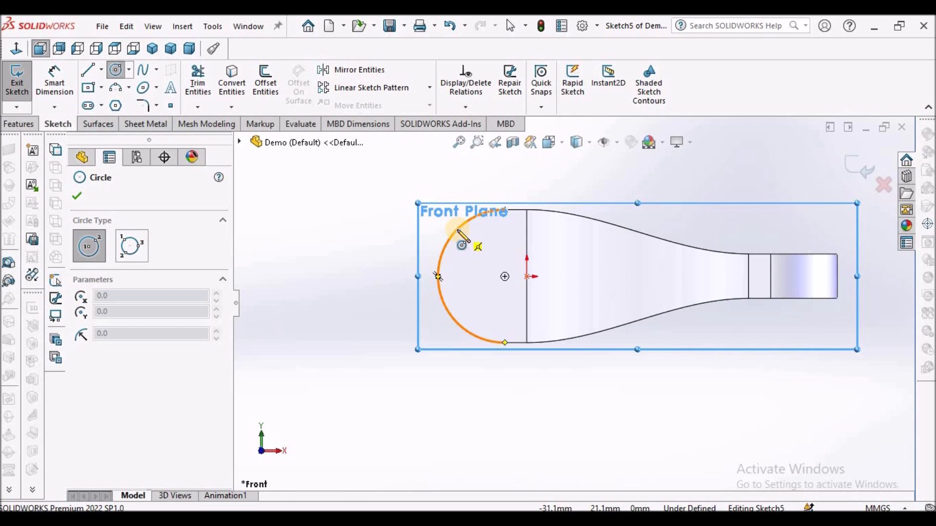
{"action": "left_click", "coordinate": [505, 277]}
{"action": "left_click", "coordinate": [545, 248]}
{"action": "right_click", "coordinate": [385, 216]}
Dimension the upright end's circle to a diameter of 30 mm
{"action": "left_click", "coordinate": [59, 82]}
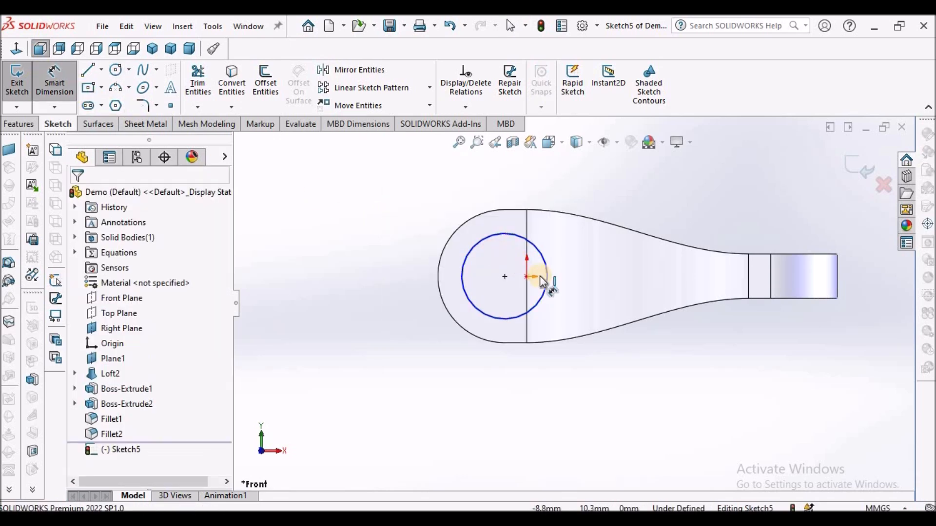
{"action": "left_click", "coordinate": [498, 320]}
{"action": "left_click", "coordinate": [451, 384]}
{"action": "type", "text": "30"}
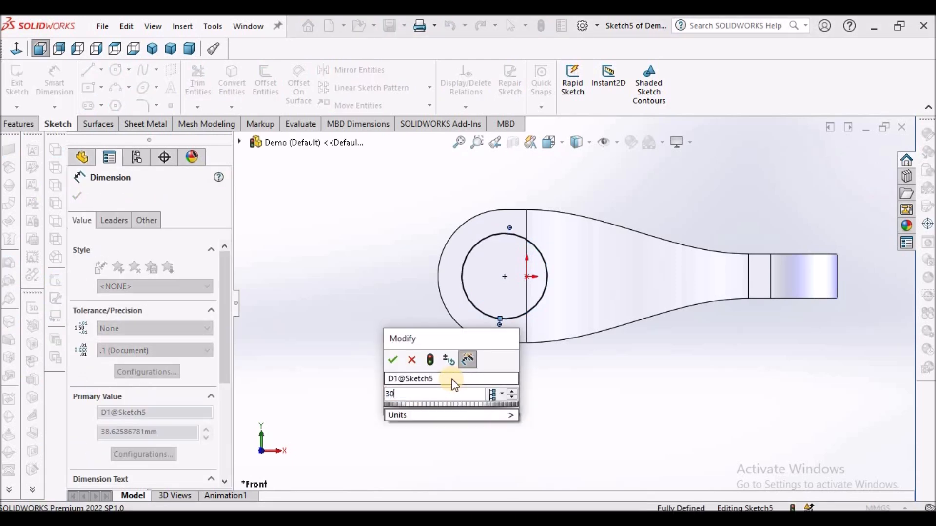
{"action": "key", "text": "Return"}
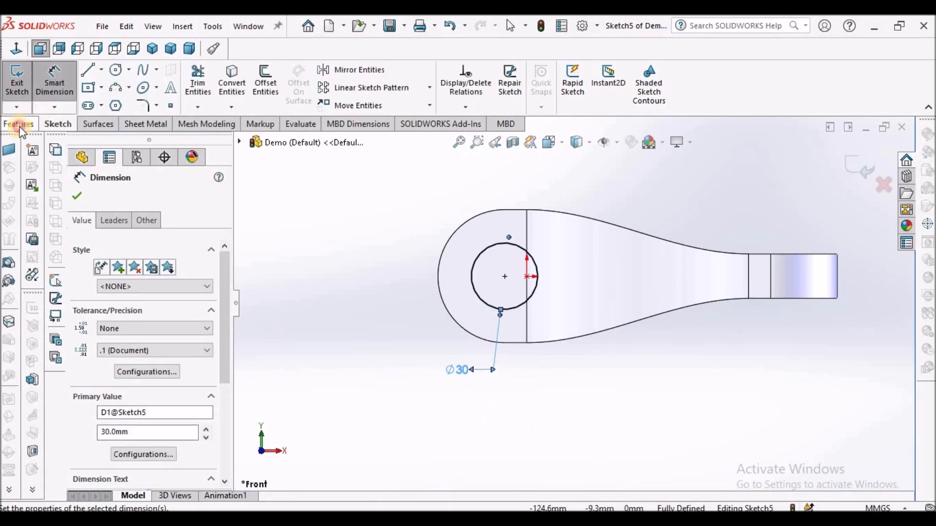
Extrude-cut the upright end's circle with the Through All end condition
{"action": "left_click", "coordinate": [20, 126]}
{"action": "left_click", "coordinate": [202, 80]}
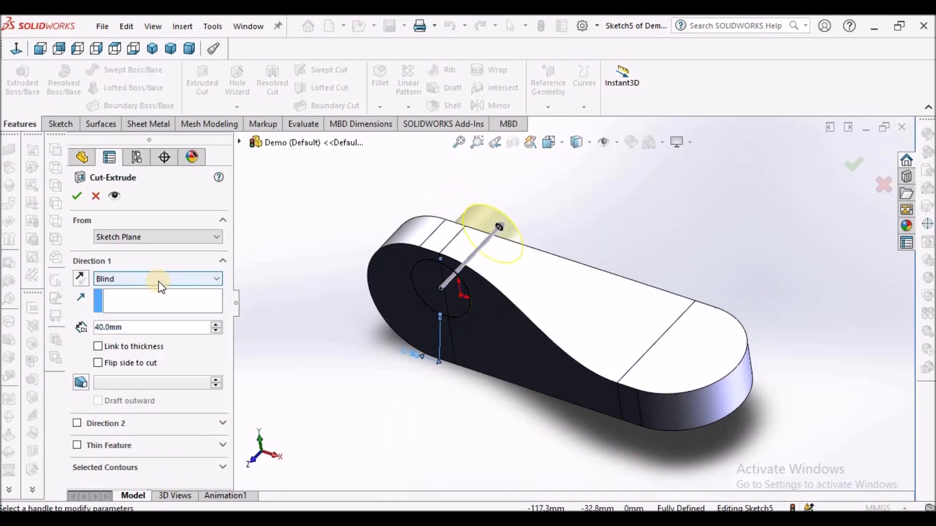
{"action": "left_click", "coordinate": [218, 278]}
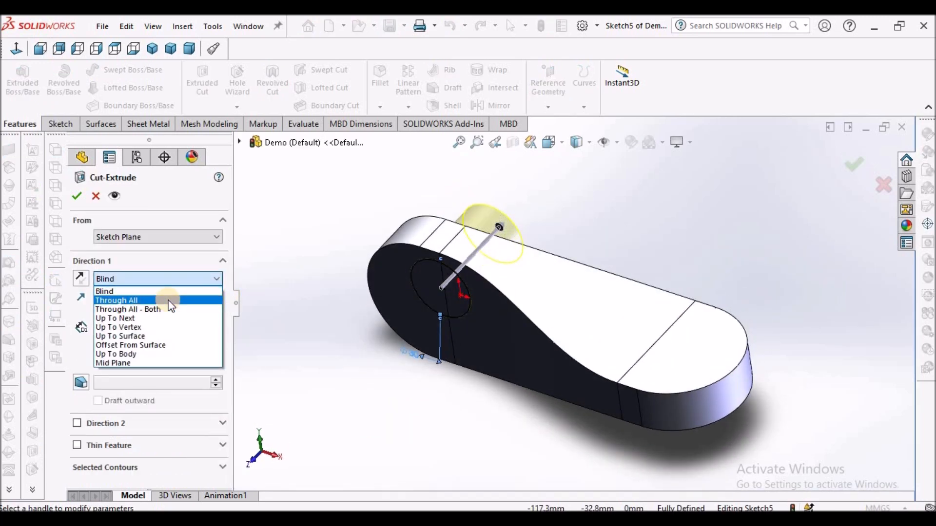
{"action": "left_click", "coordinate": [169, 299]}
{"action": "left_click", "coordinate": [77, 196]}
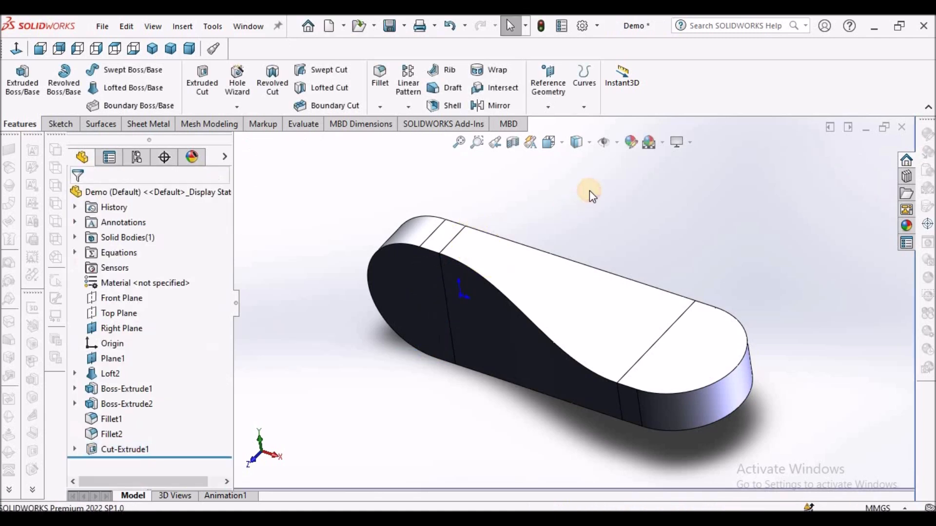
Edit the upright end's hole cut and change its end condition to Through All - Both
{"action": "scroll", "coordinate": [560, 219], "scroll_direction": "up", "scroll_amount": 3}
{"action": "middle_click_drag", "start_coordinate": [543, 245], "coordinate": [571, 177]}
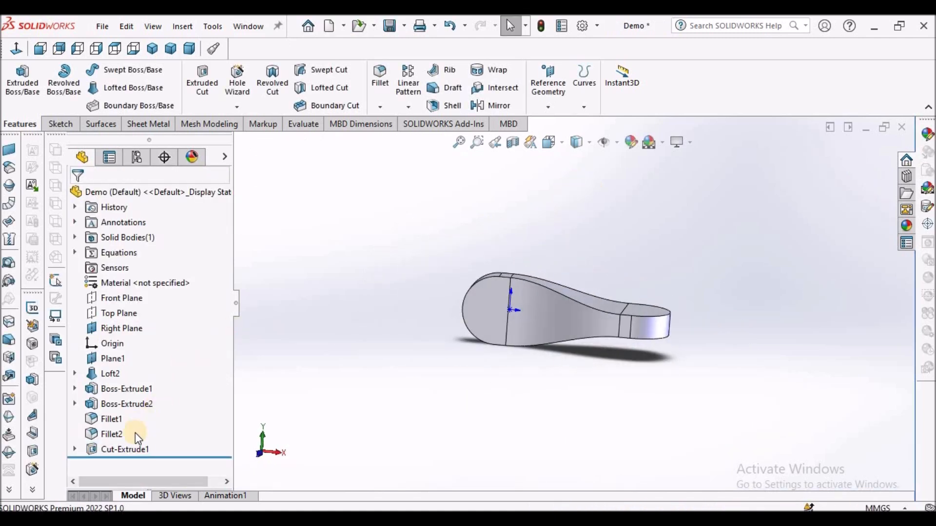
{"action": "right_click", "coordinate": [131, 451]}
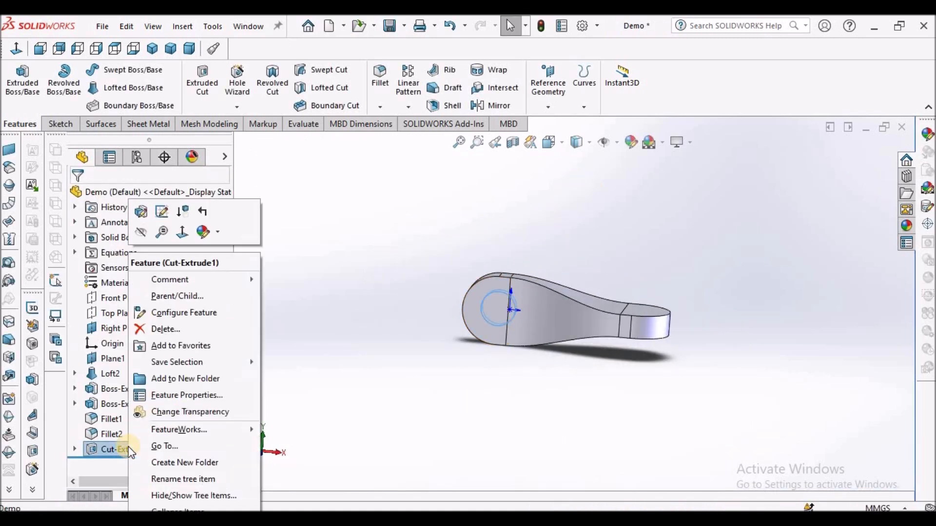
{"action": "left_click", "coordinate": [141, 213]}
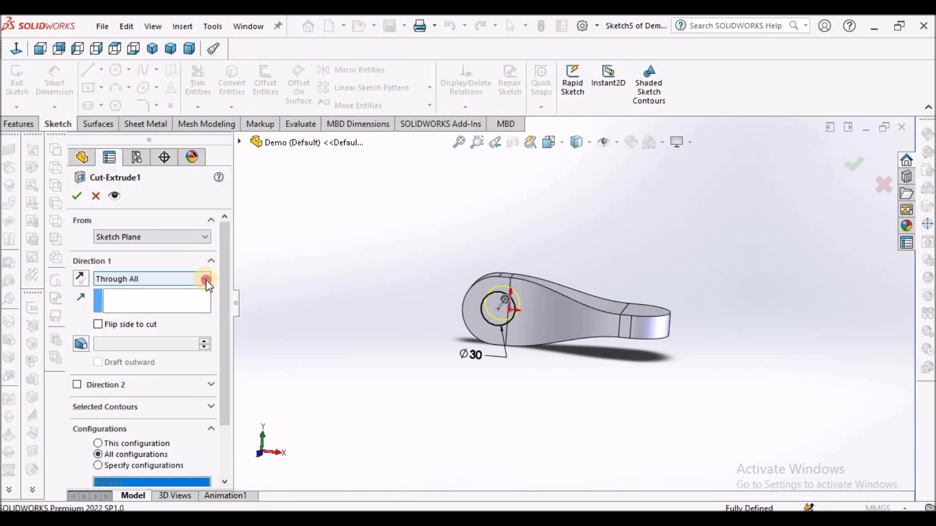
{"action": "left_click", "coordinate": [205, 279]}
{"action": "left_click", "coordinate": [173, 307]}
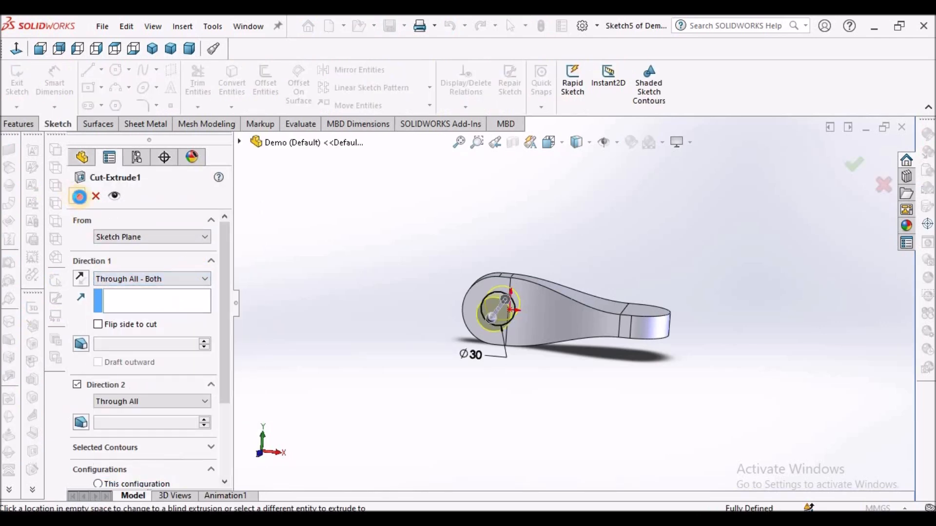
{"action": "left_click", "coordinate": [73, 196]}
{"action": "middle_click_drag", "start_coordinate": [363, 324], "coordinate": [374, 303]}
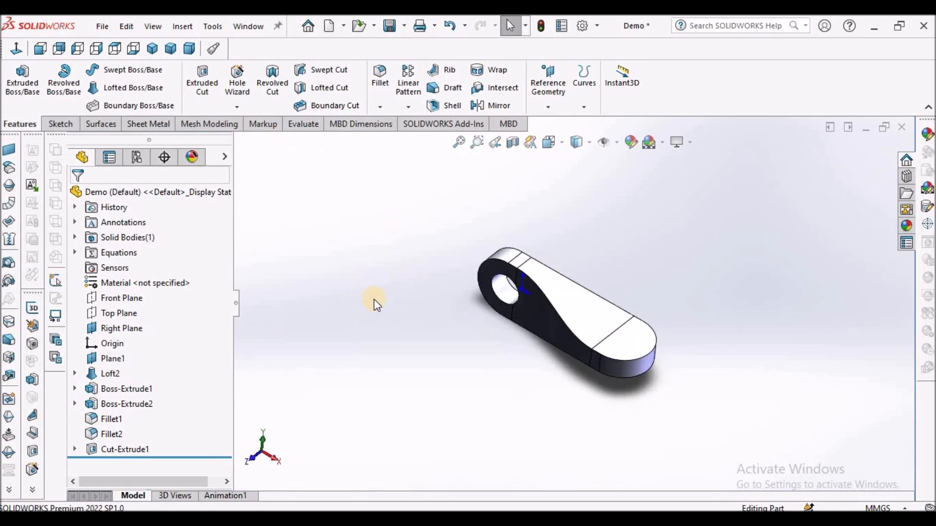
Start a sketch on the Top Plane and draw a circle about 31 mm in diameter, centred on the horizontal end's rounded arc
{"action": "left_click", "coordinate": [109, 313]}
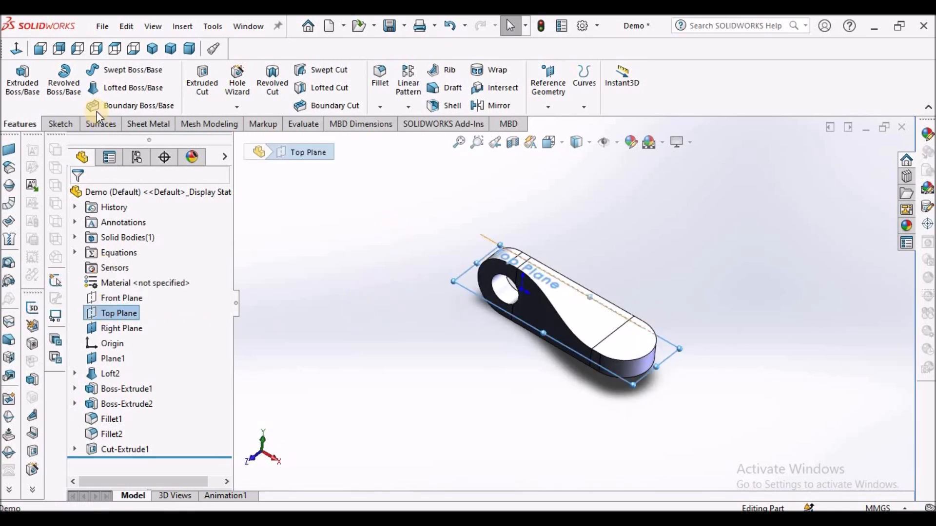
{"action": "left_click", "coordinate": [71, 126]}
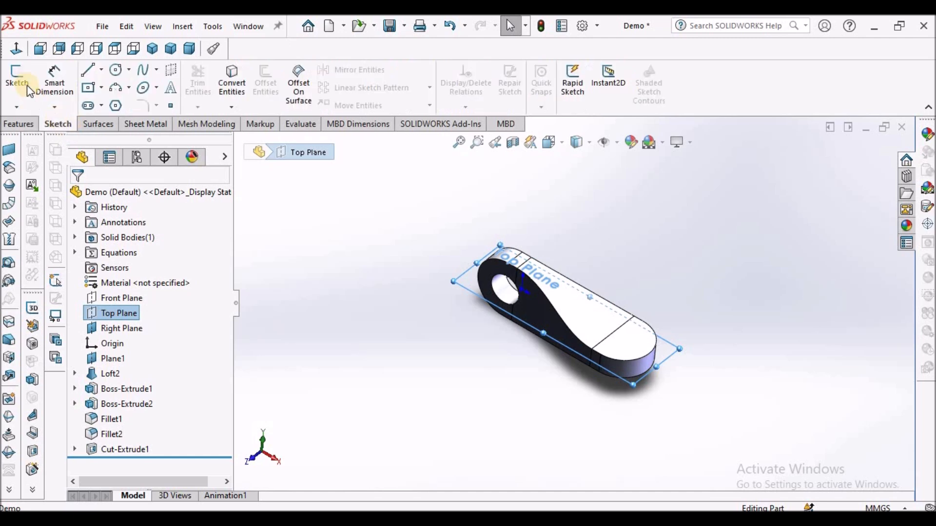
{"action": "left_click", "coordinate": [17, 78]}
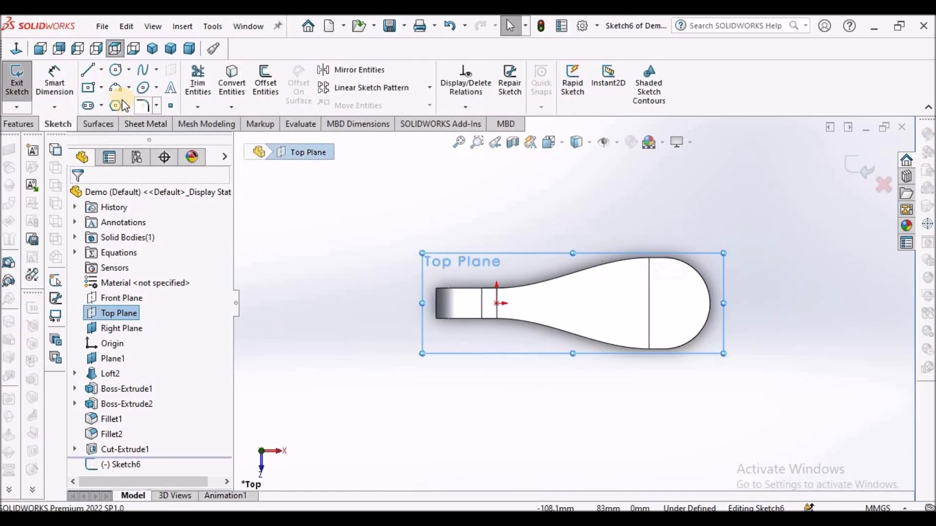
{"action": "left_click", "coordinate": [116, 70]}
{"action": "scroll", "coordinate": [738, 310], "scroll_direction": "down", "scroll_amount": 3}
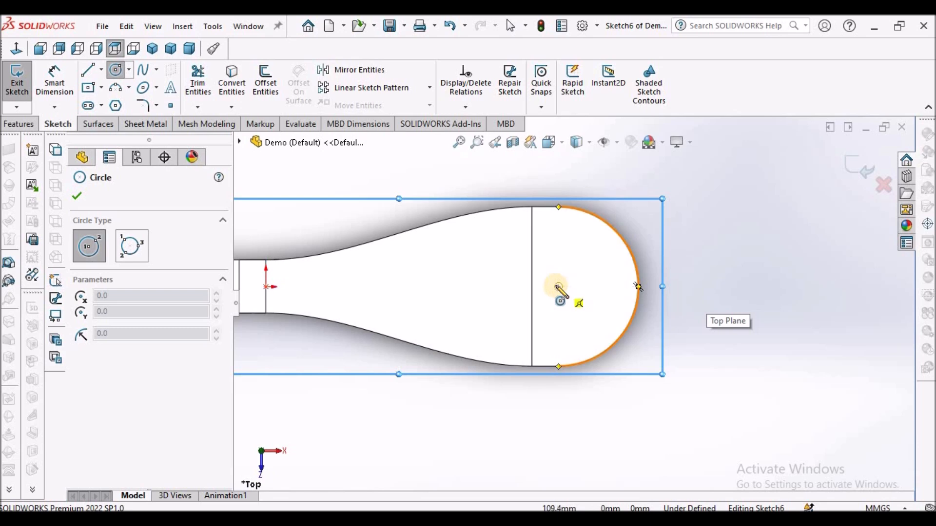
{"action": "left_click", "coordinate": [559, 287]}
{"action": "left_click", "coordinate": [599, 271]}
{"action": "right_click", "coordinate": [663, 202]}
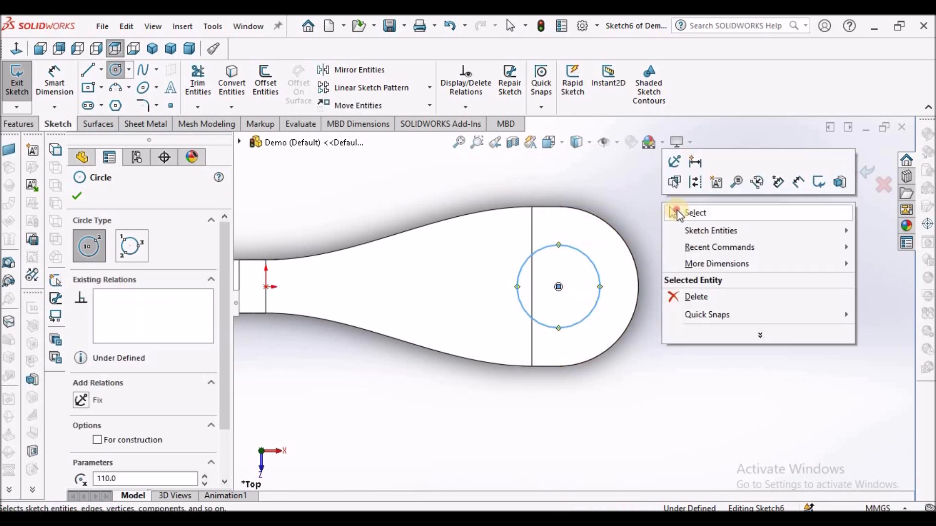
{"action": "left_click", "coordinate": [675, 211]}
Dimension the horizontal end's circle to a diameter of 30 mm
{"action": "left_click", "coordinate": [53, 80]}
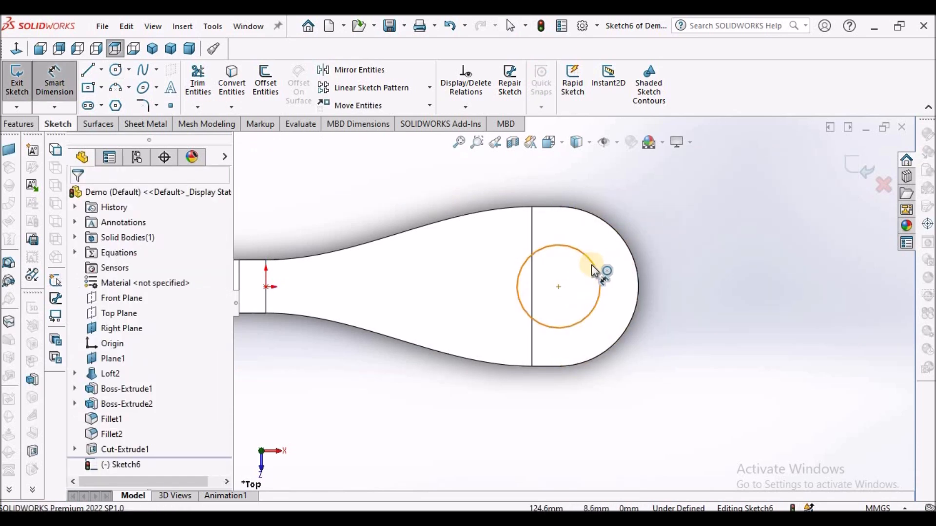
{"action": "left_click", "coordinate": [689, 227]}
{"action": "type", "text": "30"}
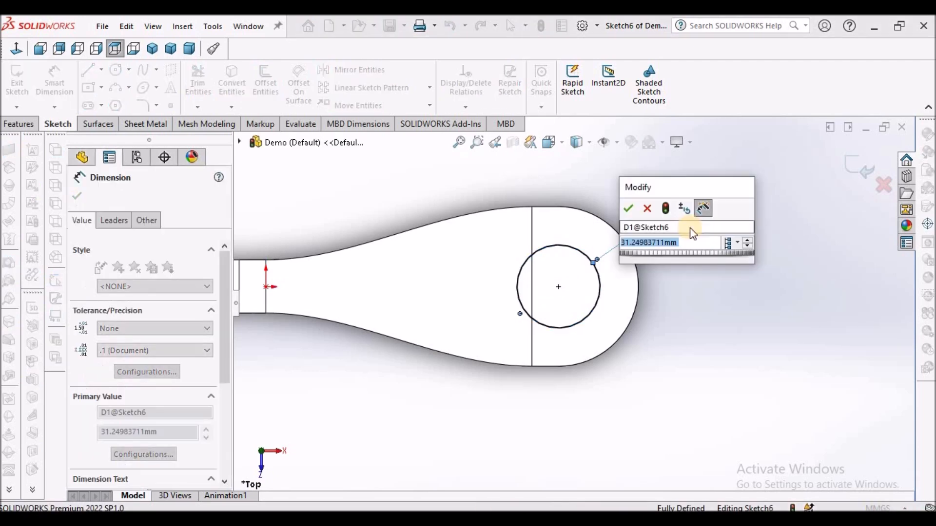
{"action": "key", "text": "Return"}
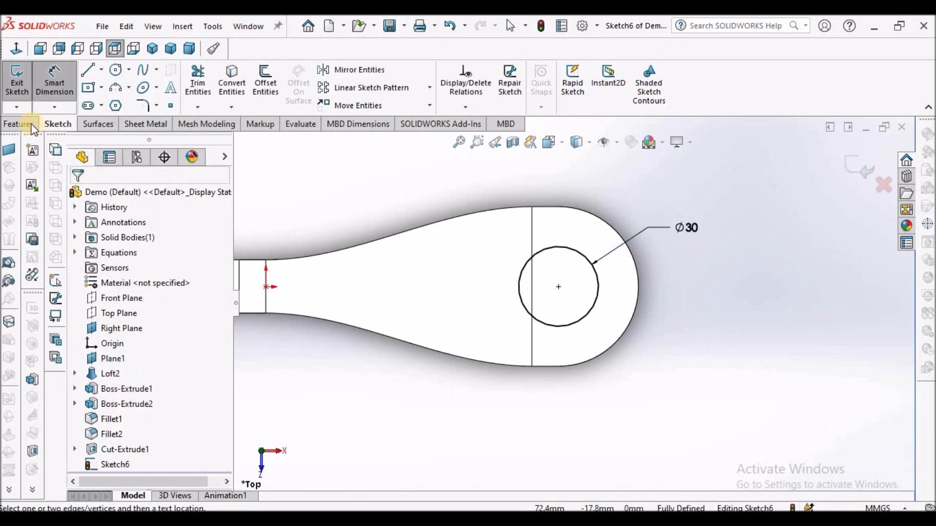
Extrude-cut the horizontal end's circle with the Through All - Both end condition
{"action": "left_click", "coordinate": [19, 125]}
{"action": "left_click", "coordinate": [195, 111]}
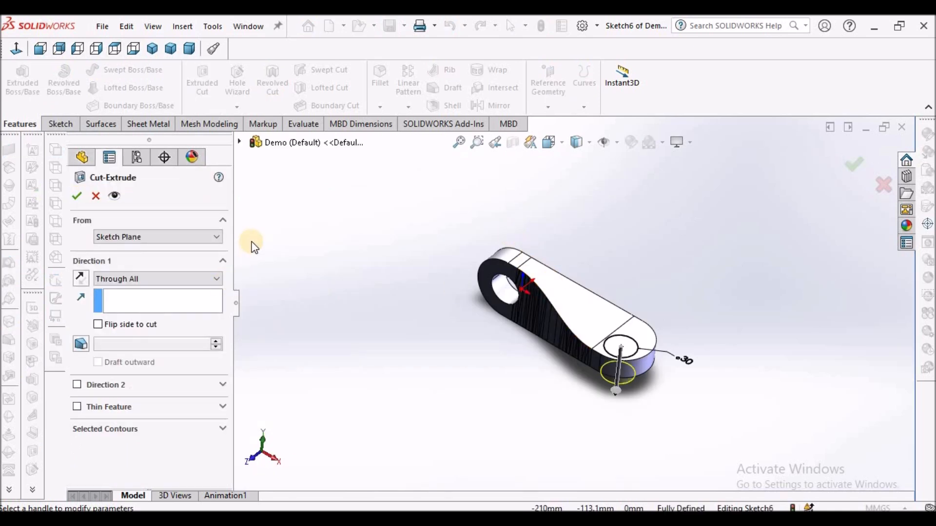
{"action": "left_click", "coordinate": [217, 279]}
{"action": "left_click", "coordinate": [182, 306]}
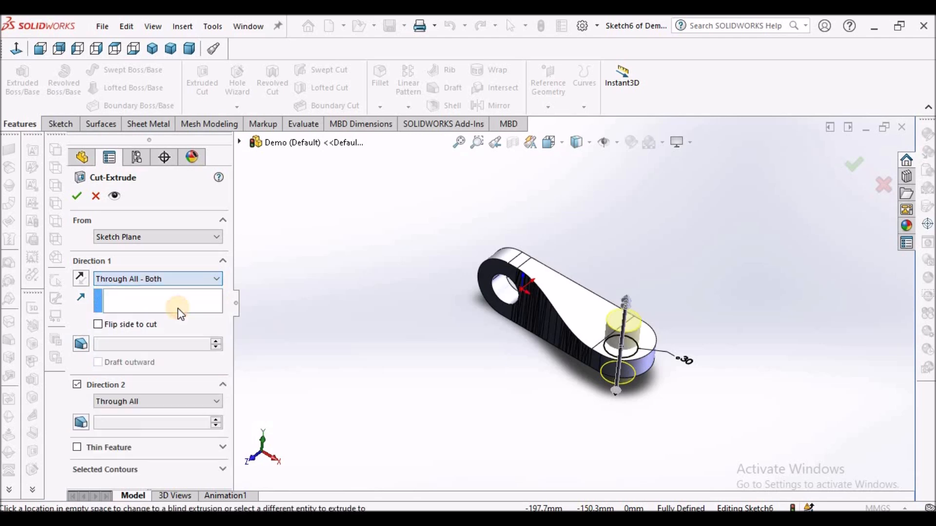
{"action": "left_click", "coordinate": [77, 196]}
Add a constant-size fillet with a 2 mm radius to the link's sloping upper loft face, using tangent propagation
{"action": "mouse_move", "coordinate": [541, 213]}
{"action": "middle_mouse_down"}
{"action": "mouse_move", "coordinate": [541, 258]}
{"action": "mouse_move", "coordinate": [585, 182]}
{"action": "mouse_move", "coordinate": [517, 212]}
{"action": "mouse_move", "coordinate": [559, 241]}
{"action": "middle_mouse_up"}
{"action": "scroll", "coordinate": [631, 313], "scroll_direction": "down", "scroll_amount": 1}
{"action": "middle_click_drag", "start_coordinate": [629, 314], "coordinate": [611, 327]}
{"action": "left_click", "coordinate": [380, 77]}
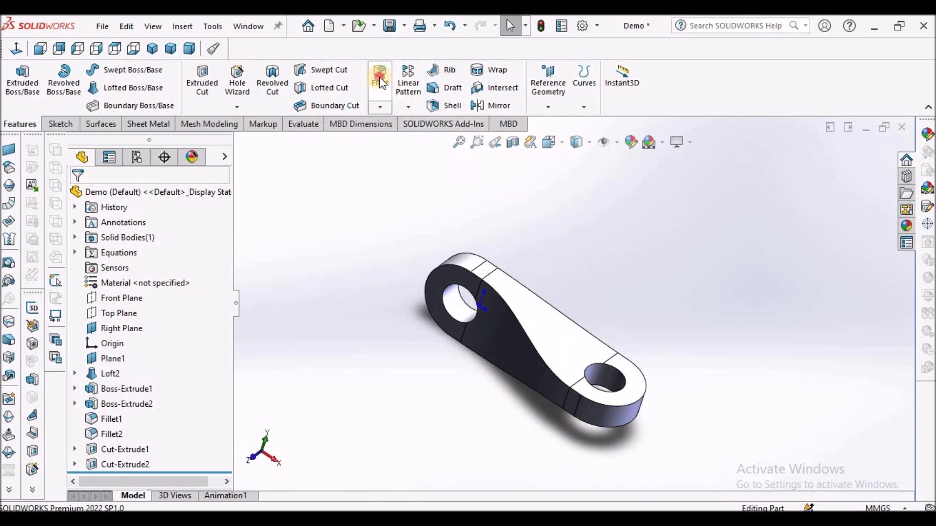
{"action": "scroll", "coordinate": [617, 373], "scroll_direction": "down", "scroll_amount": 1}
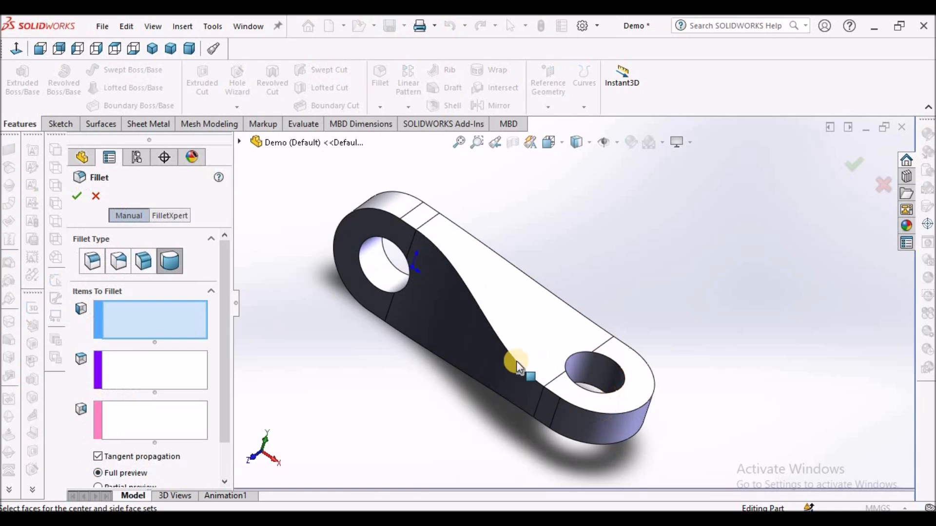
{"action": "left_click", "coordinate": [495, 331]}
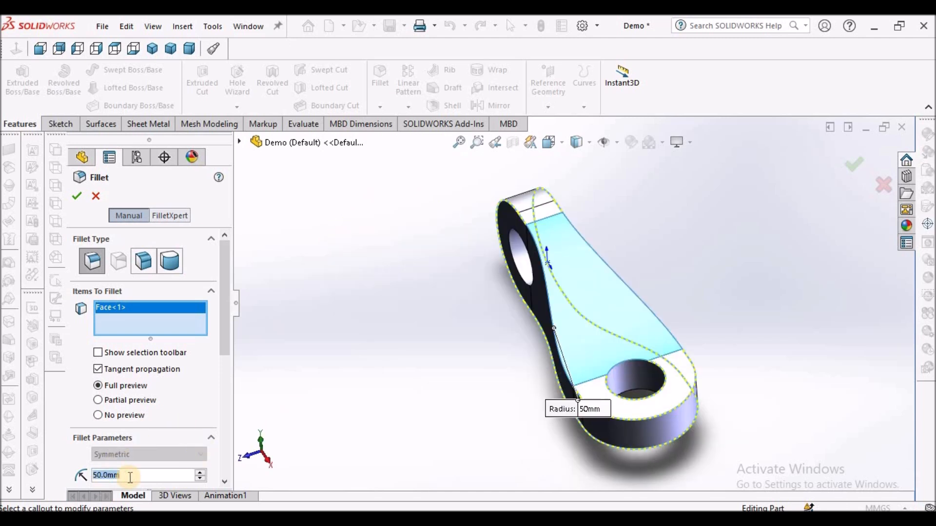
{"action": "type", "text": "2"}
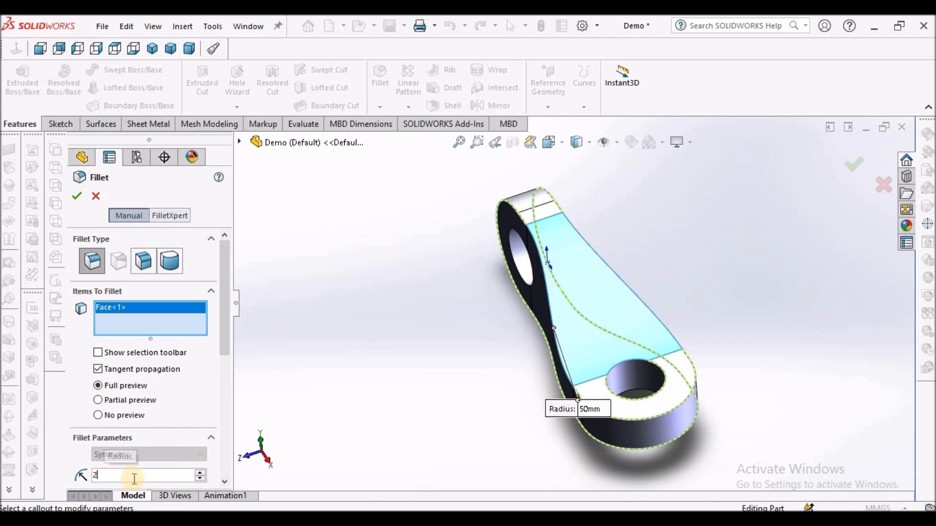
{"action": "key", "text": "Return"}
{"action": "scroll", "coordinate": [644, 294], "scroll_direction": "down", "scroll_amount": 3}
{"action": "middle_click_drag", "start_coordinate": [629, 294], "coordinate": [704, 315]}
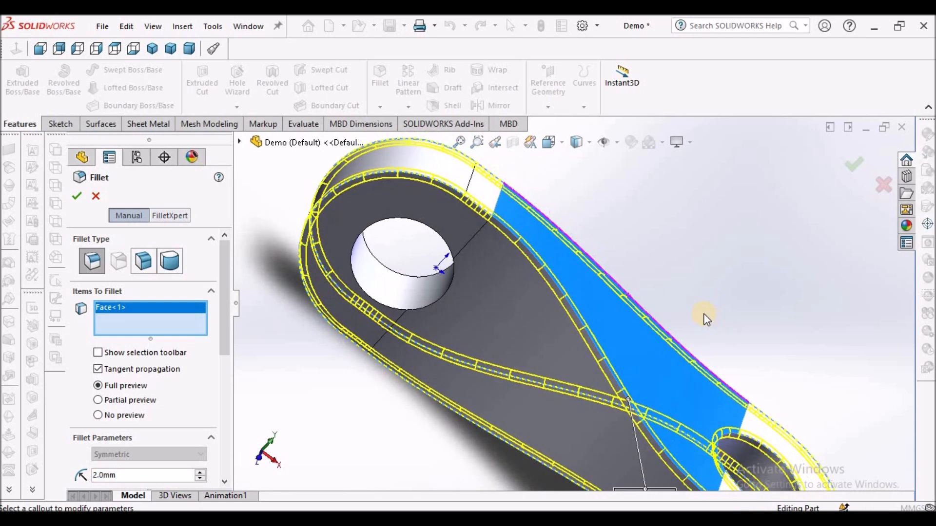
{"action": "scroll", "coordinate": [566, 312], "scroll_direction": "up", "scroll_amount": 5}
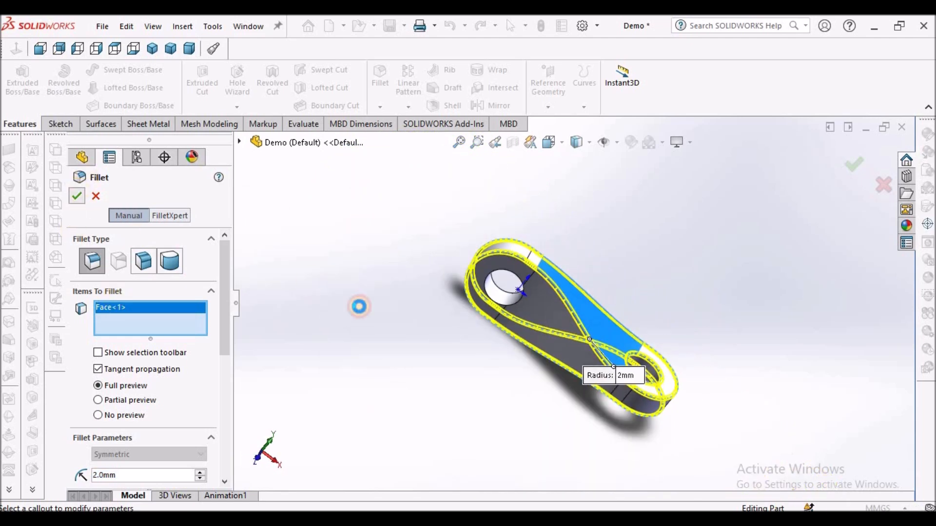
Inspect the filleted edges of the link up close and view the whole part in Dimetric and Isometric orientation
{"action": "scroll", "coordinate": [624, 357], "scroll_direction": "down", "scroll_amount": 5}
{"action": "middle_click_drag", "start_coordinate": [628, 360], "coordinate": [663, 352]}
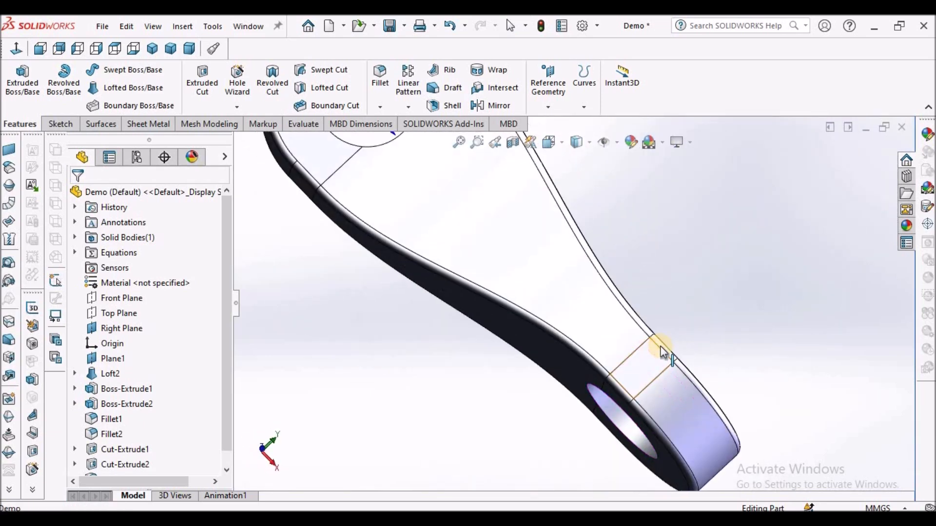
{"action": "scroll", "coordinate": [731, 380], "scroll_direction": "up", "scroll_amount": 5}
{"action": "middle_click_drag", "start_coordinate": [740, 382], "coordinate": [502, 356]}
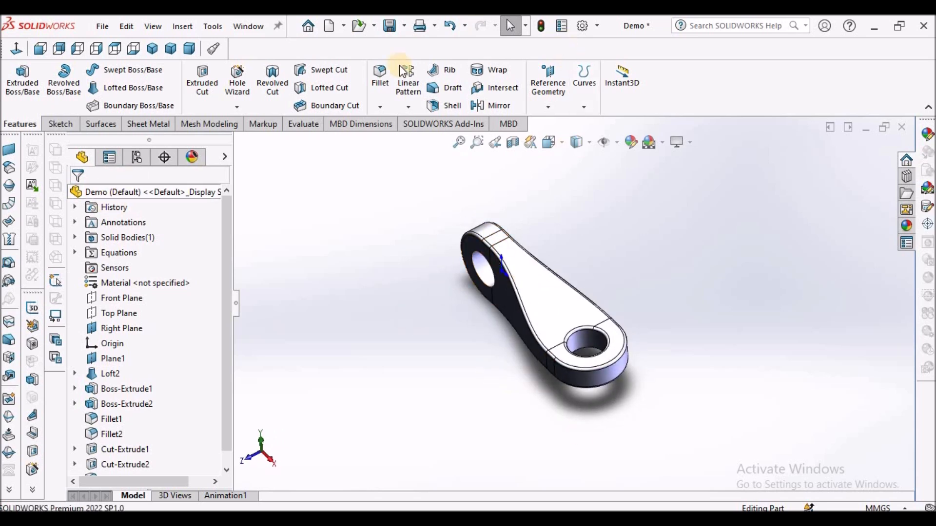
{"action": "left_click", "coordinate": [189, 48]}
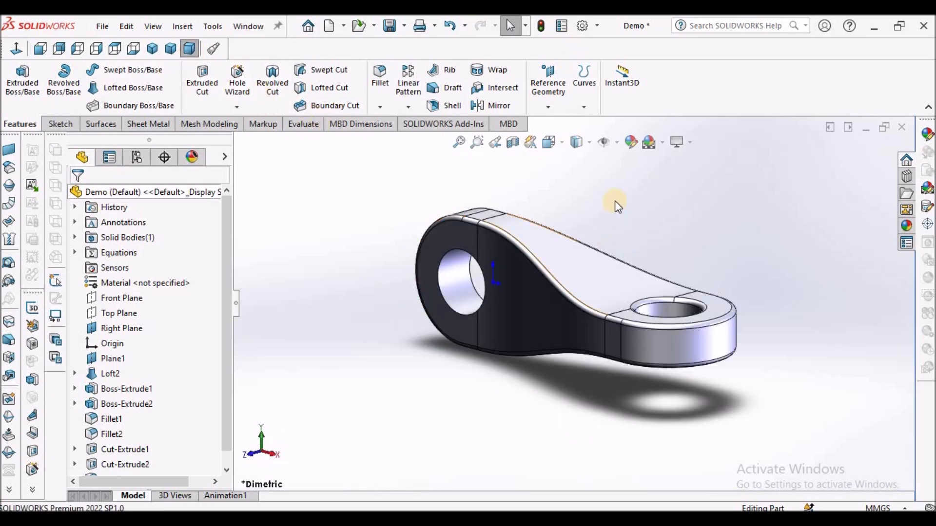
{"action": "left_click", "coordinate": [153, 49]}
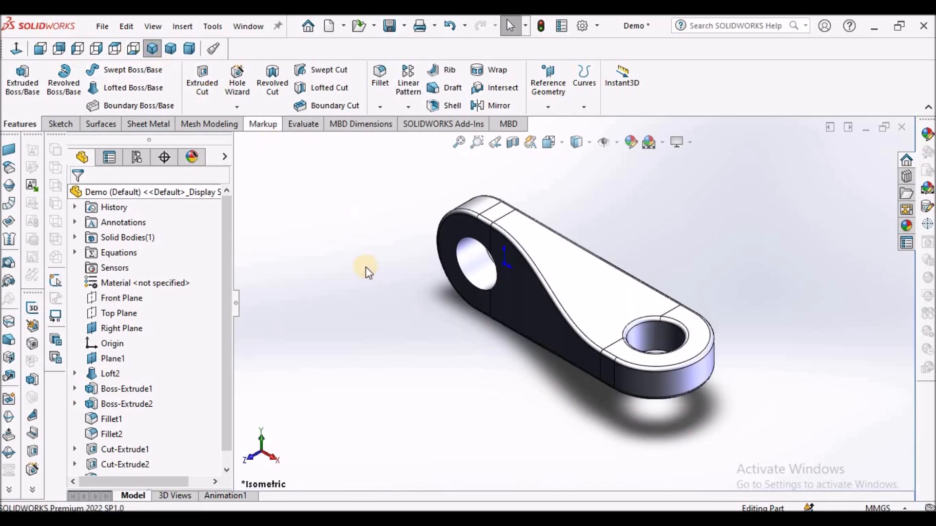